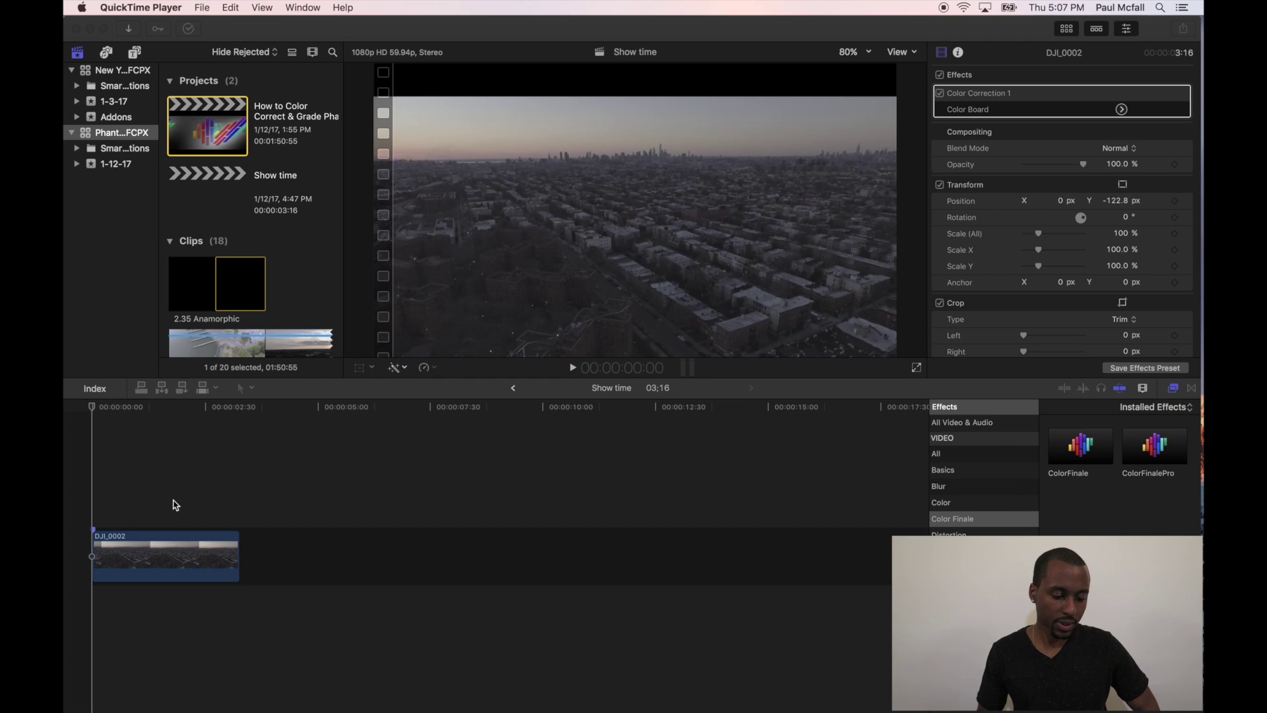
# Apply Balance Color to the DJI_0002 clip in the timeline.
pyautogui.click(171, 508)
pyautogui.click(166, 550)
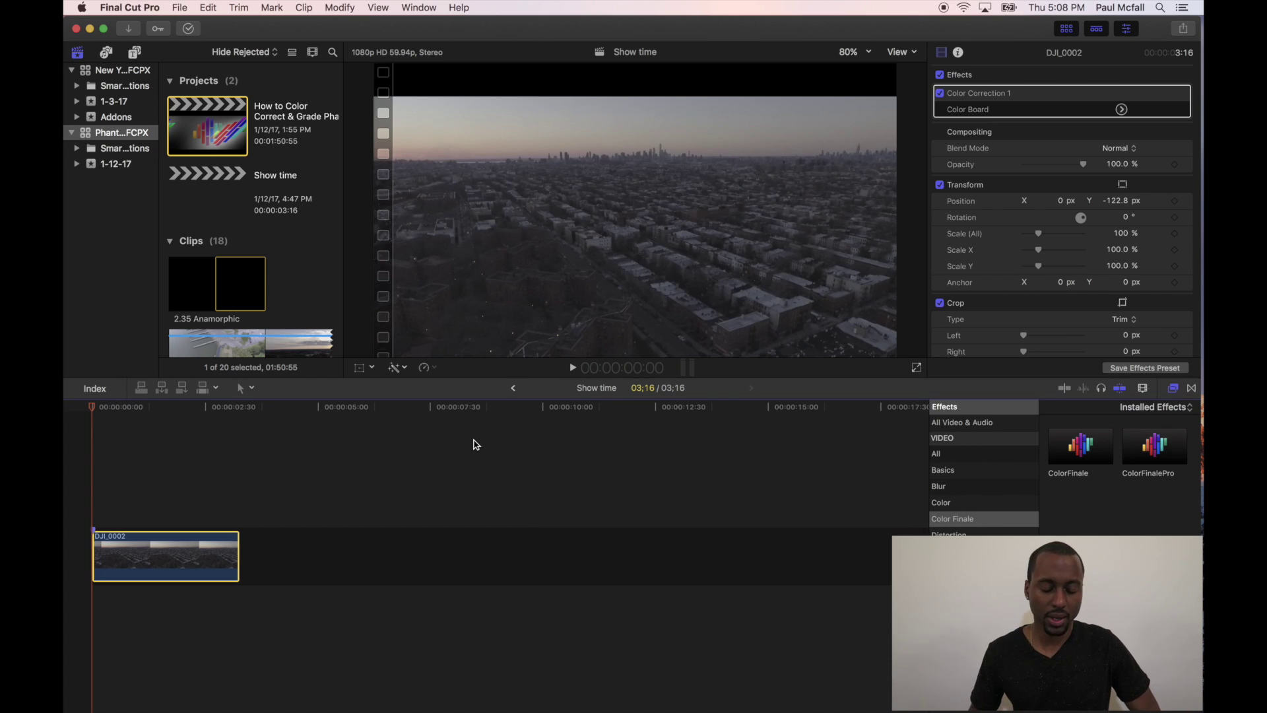
pyautogui.click(405, 368)
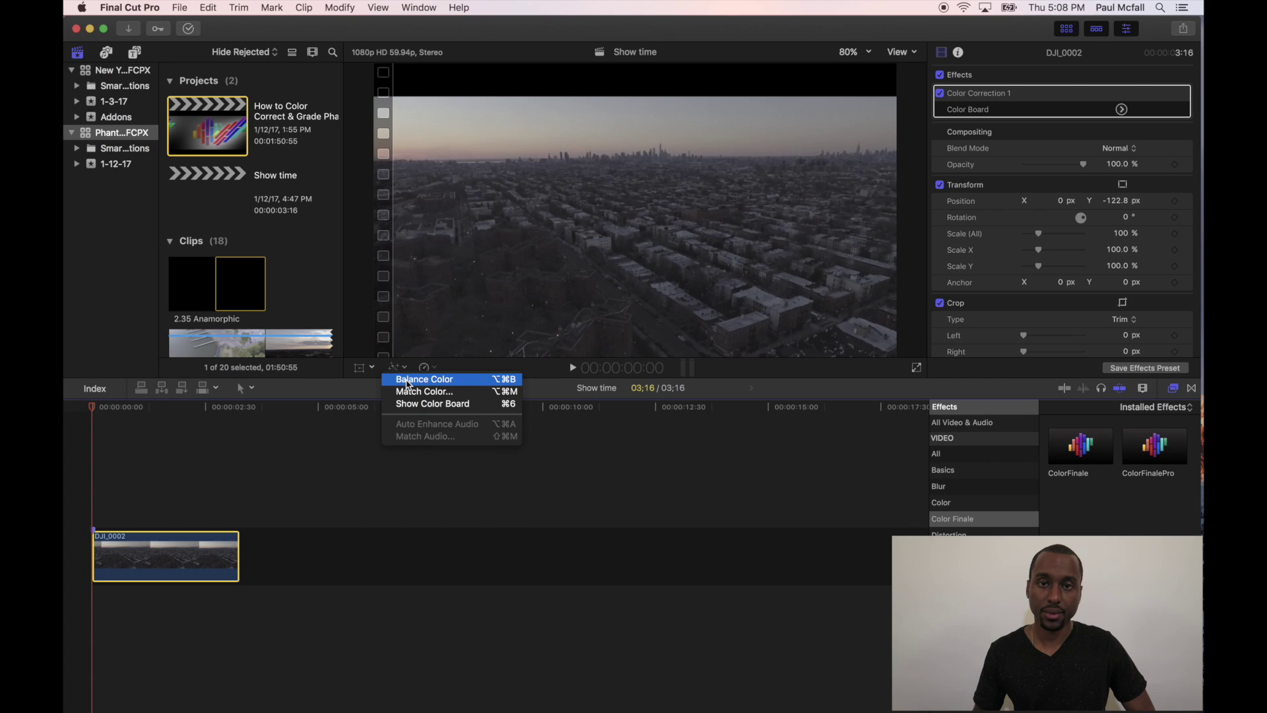
pyautogui.click(407, 381)
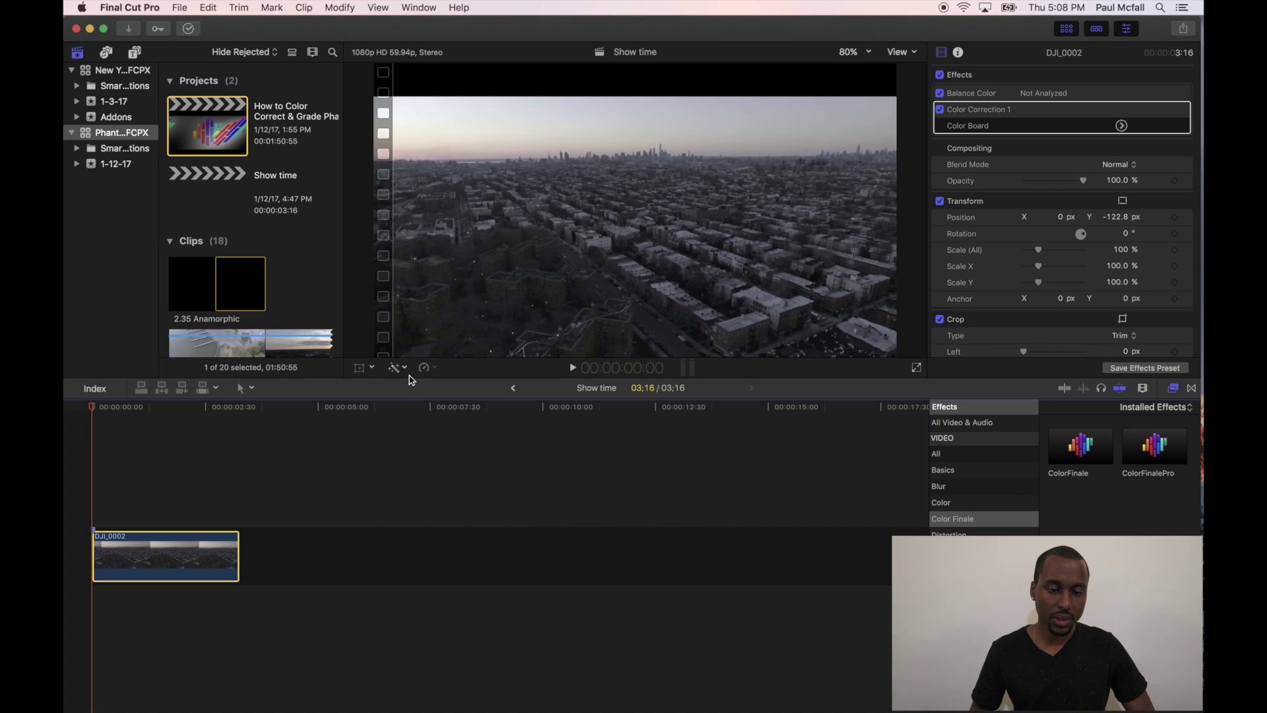
# Show the video scopes in the viewer as a waveform with RGB Parade channels.
pyautogui.click(378, 7)
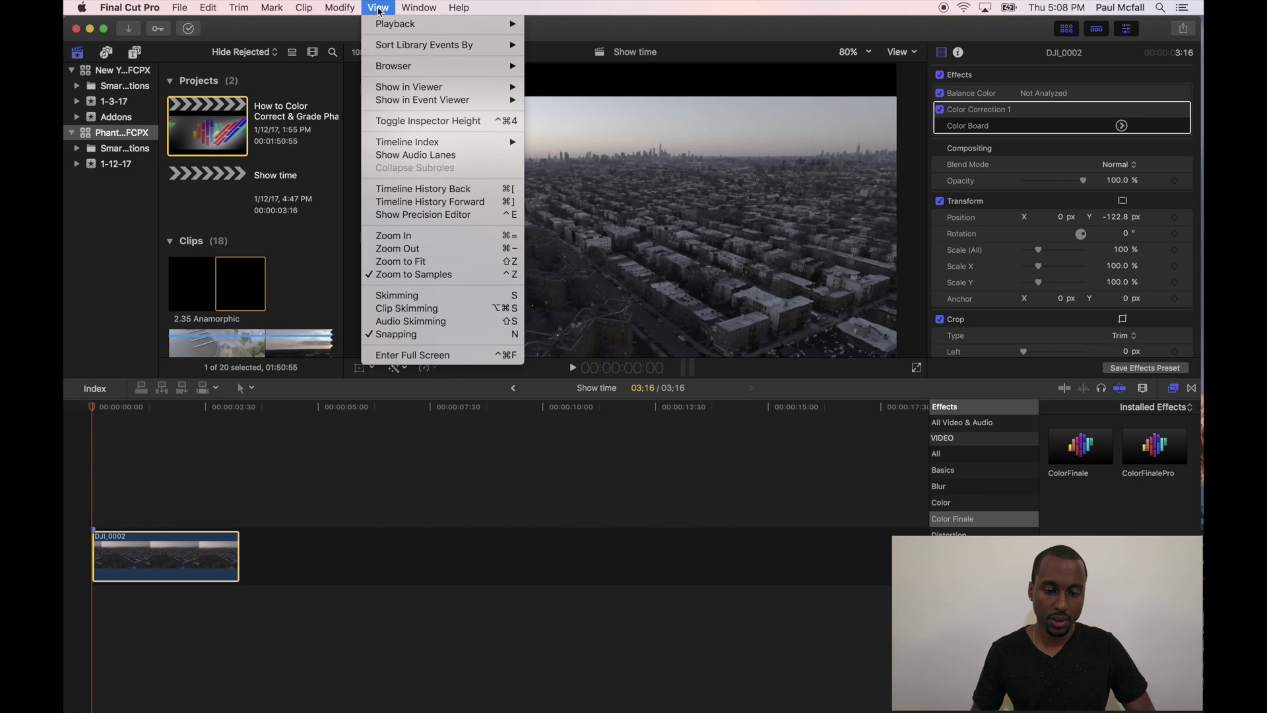
pyautogui.moveTo(401, 90)
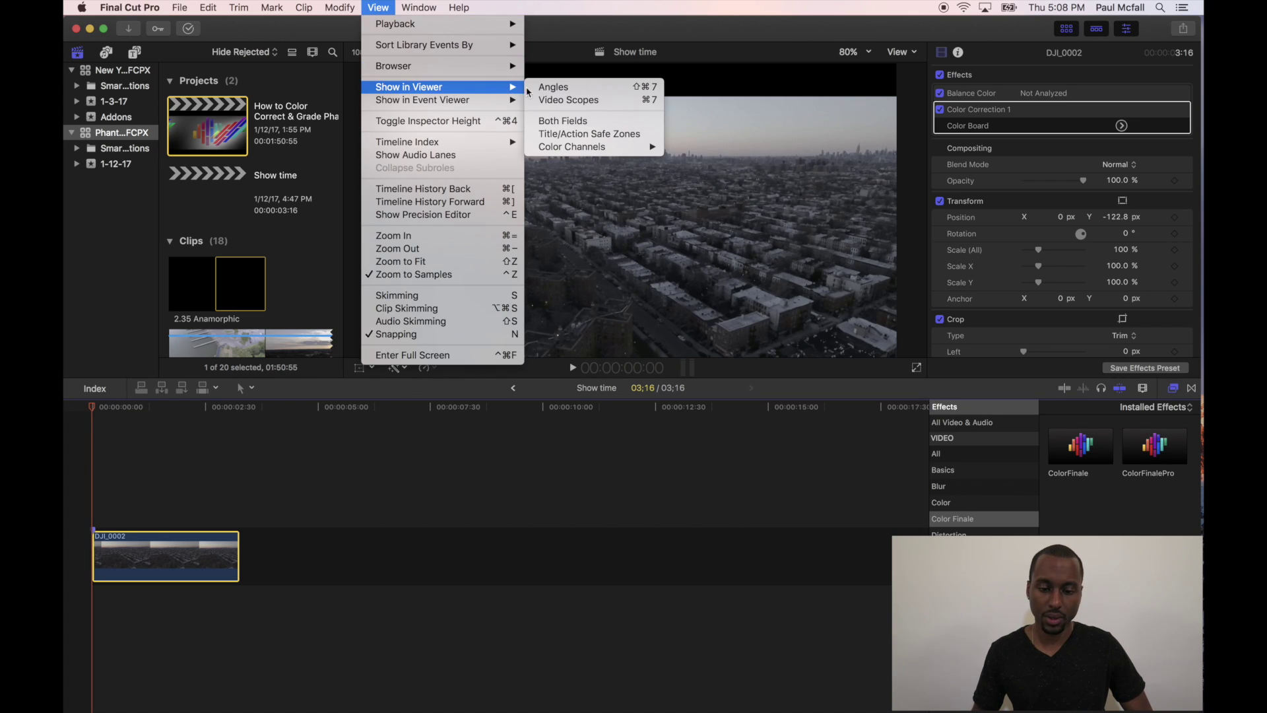
pyautogui.click(567, 100)
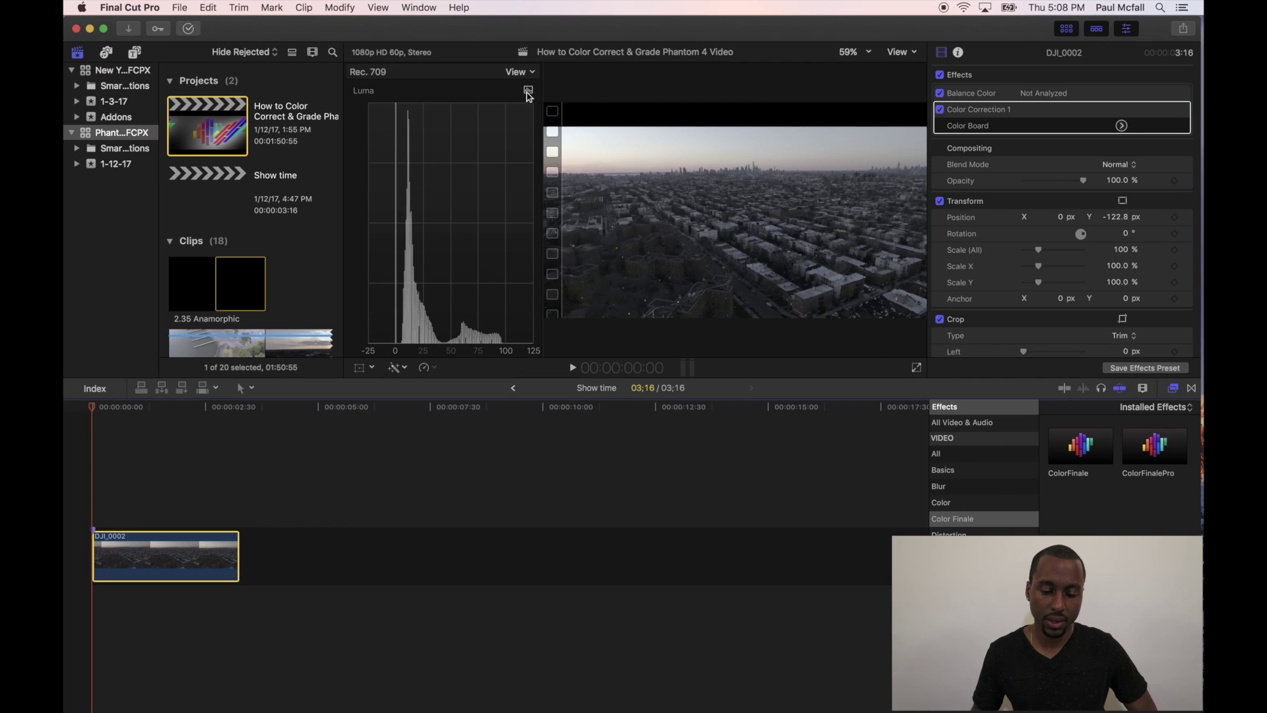
pyautogui.click(528, 92)
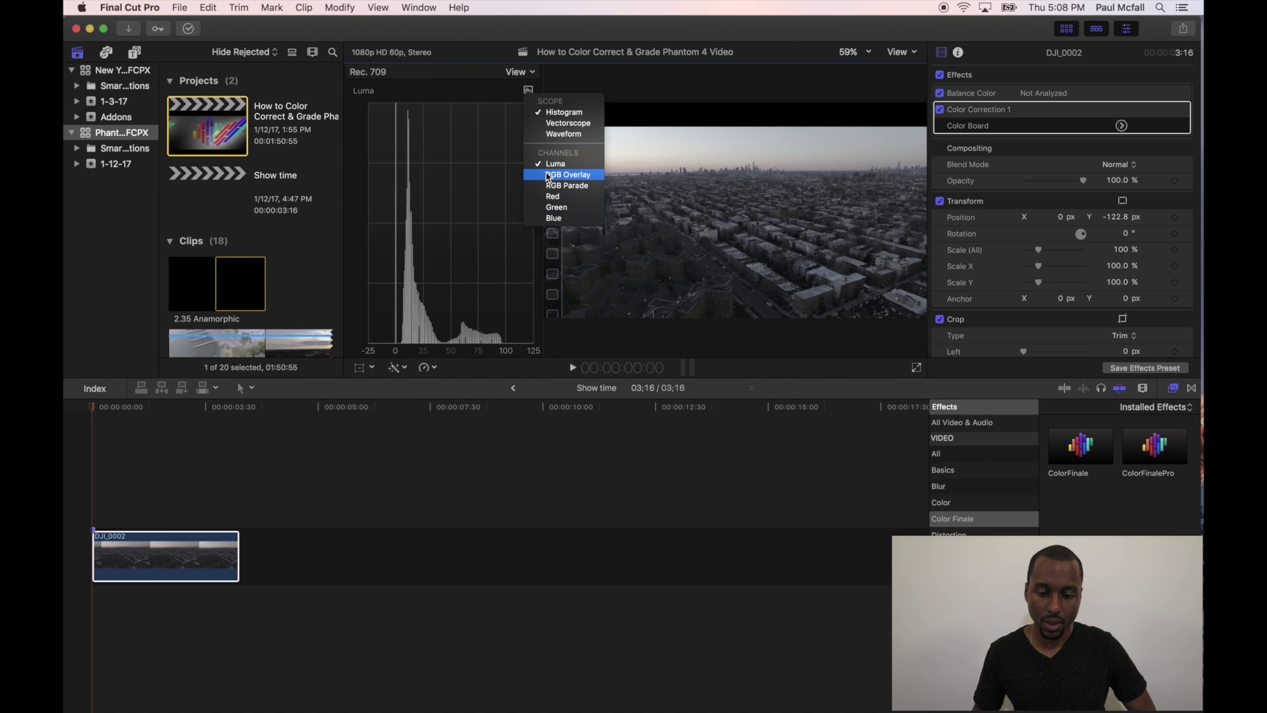
pyautogui.click(555, 134)
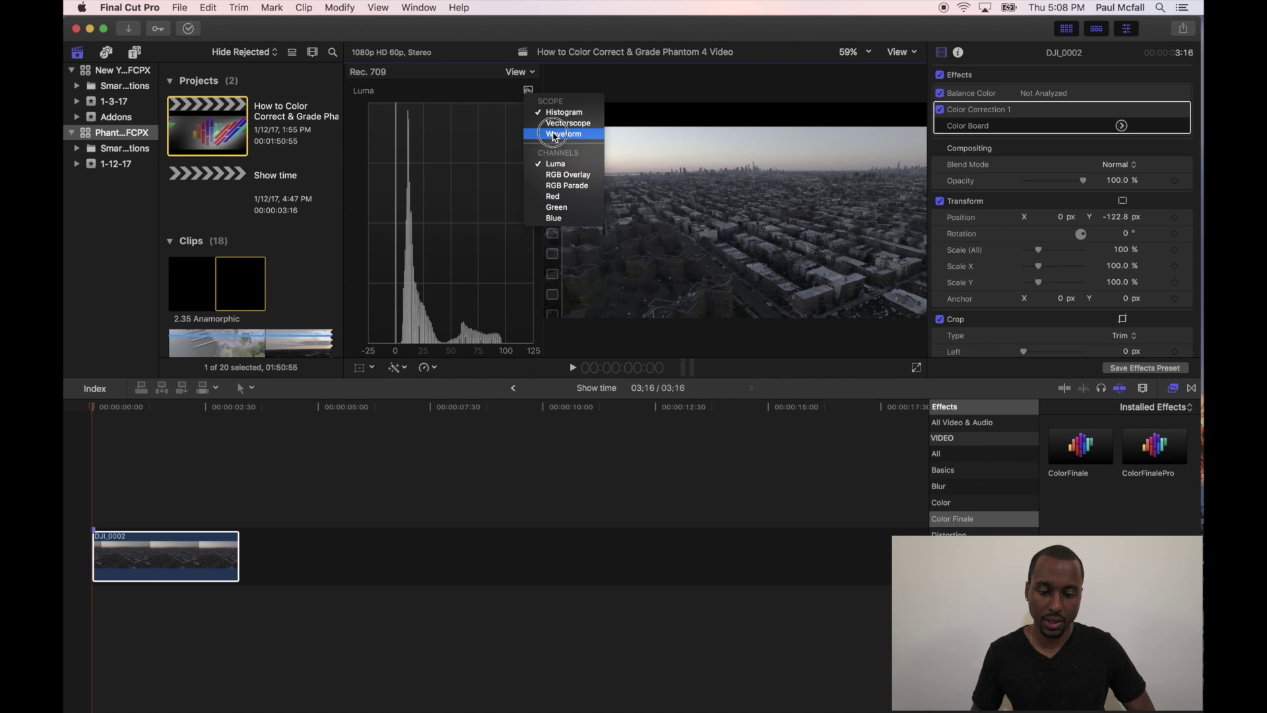
pyautogui.click(529, 91)
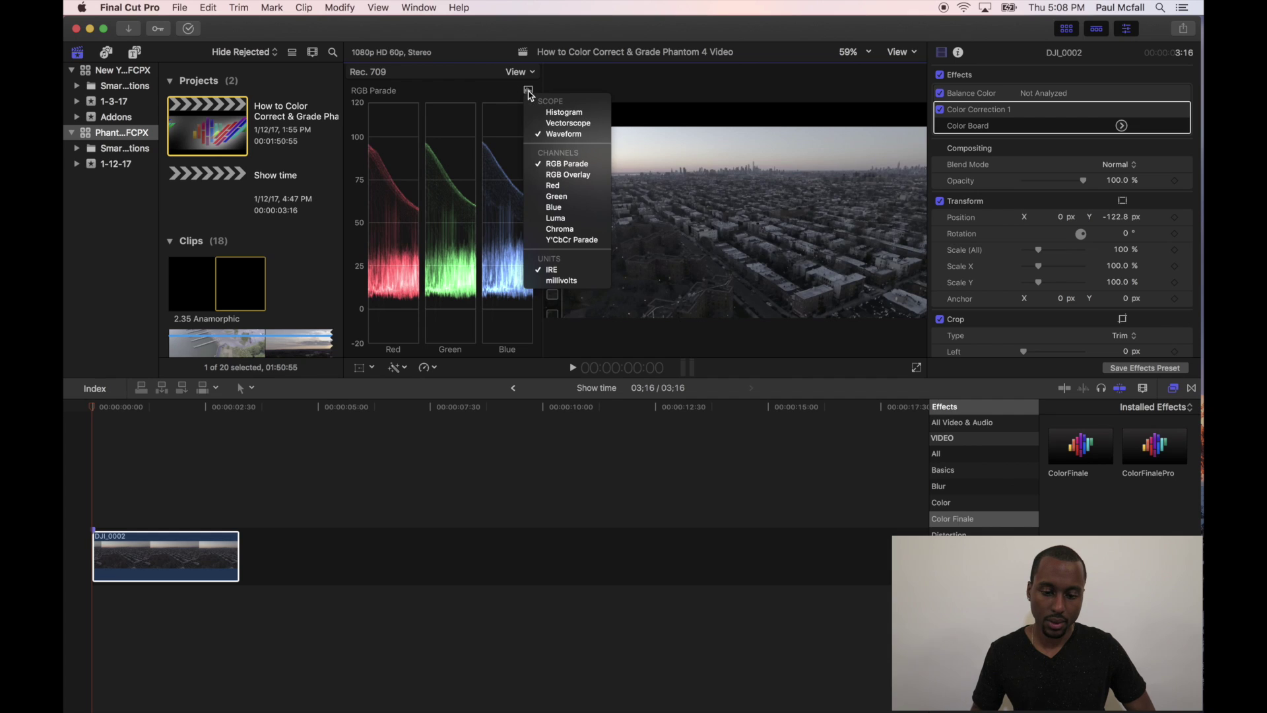
pyautogui.click(557, 165)
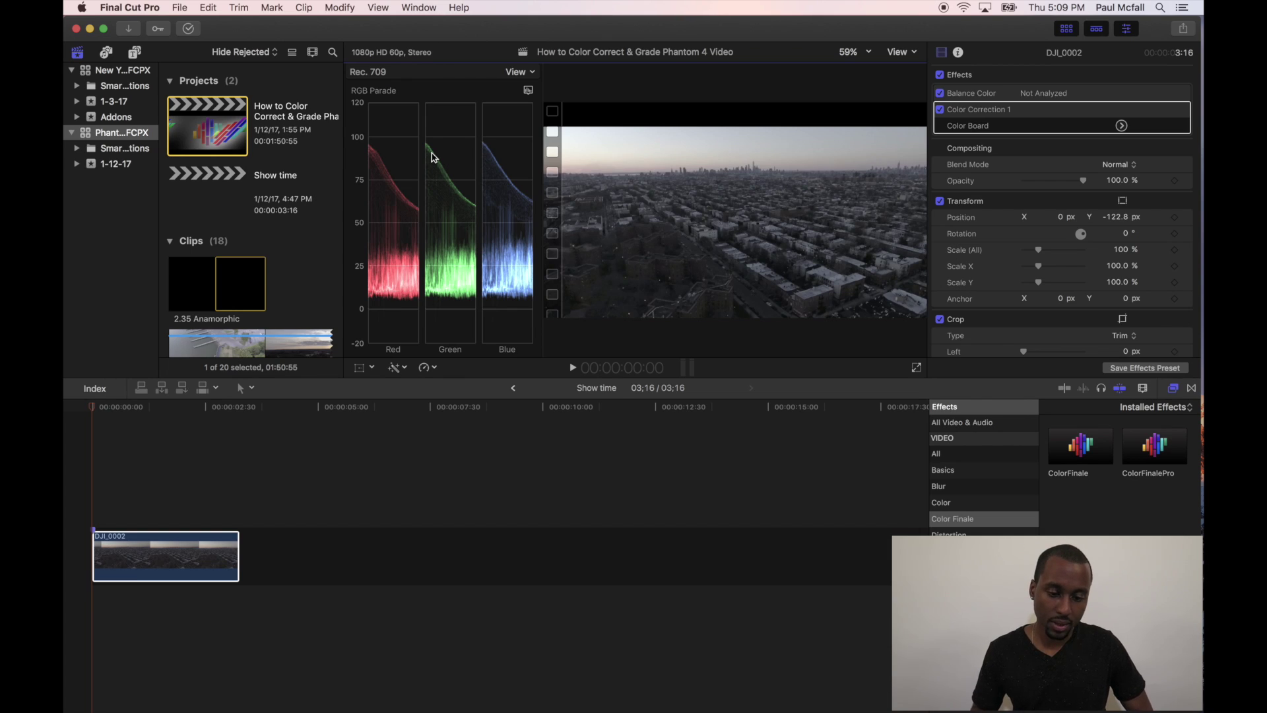
# Open the Color Board for the clip, look through its exposure and saturation controls, and shift the highlights color to 201° at -2%.
pyautogui.click(406, 369)
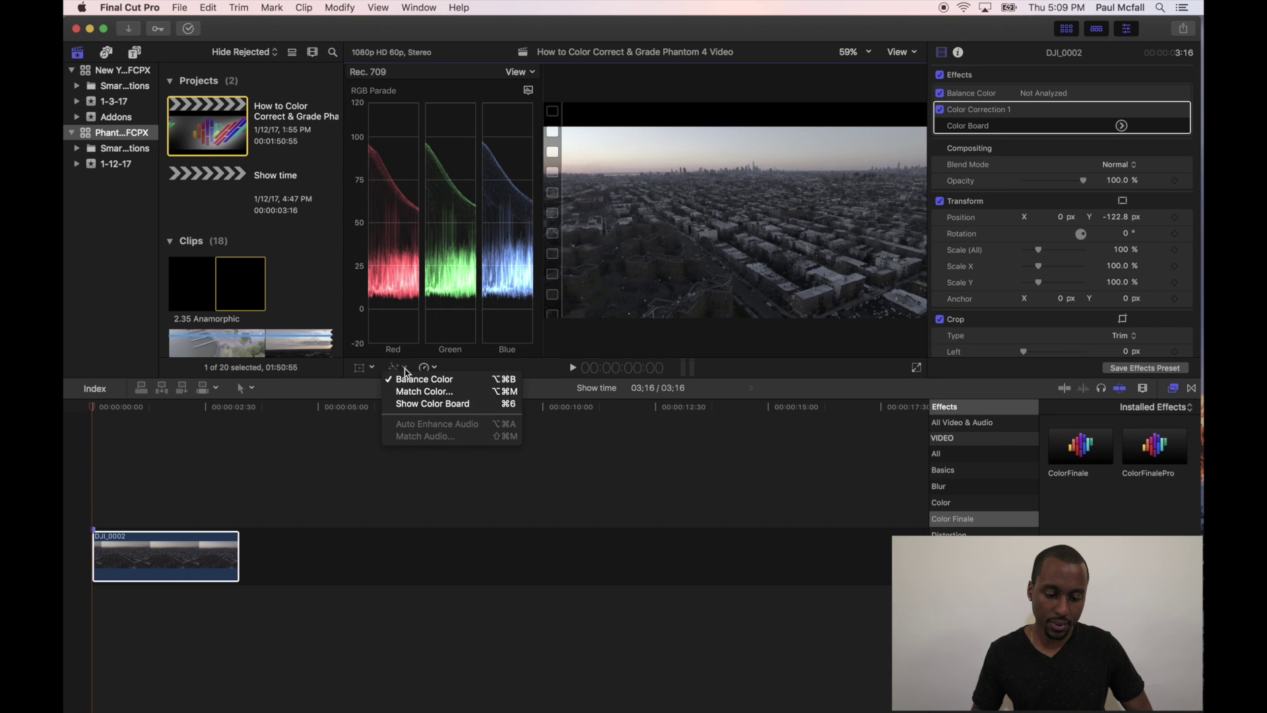
pyautogui.click(408, 408)
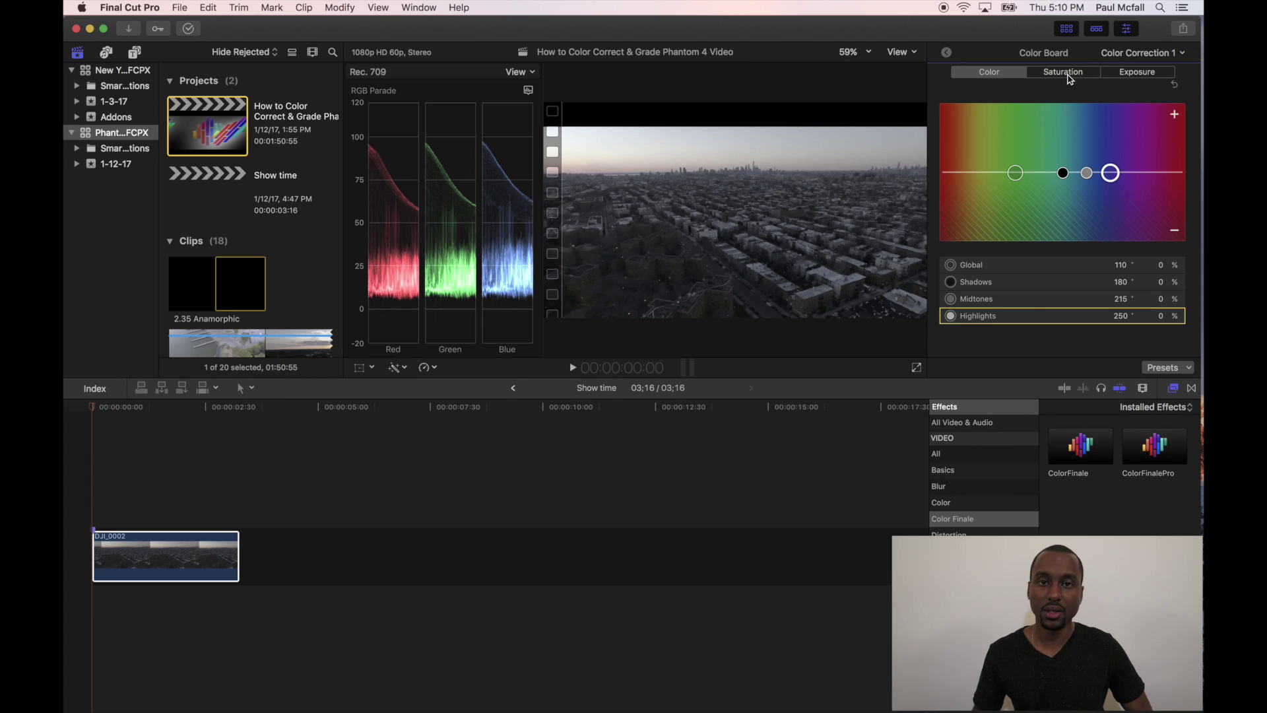
pyautogui.click(1133, 73)
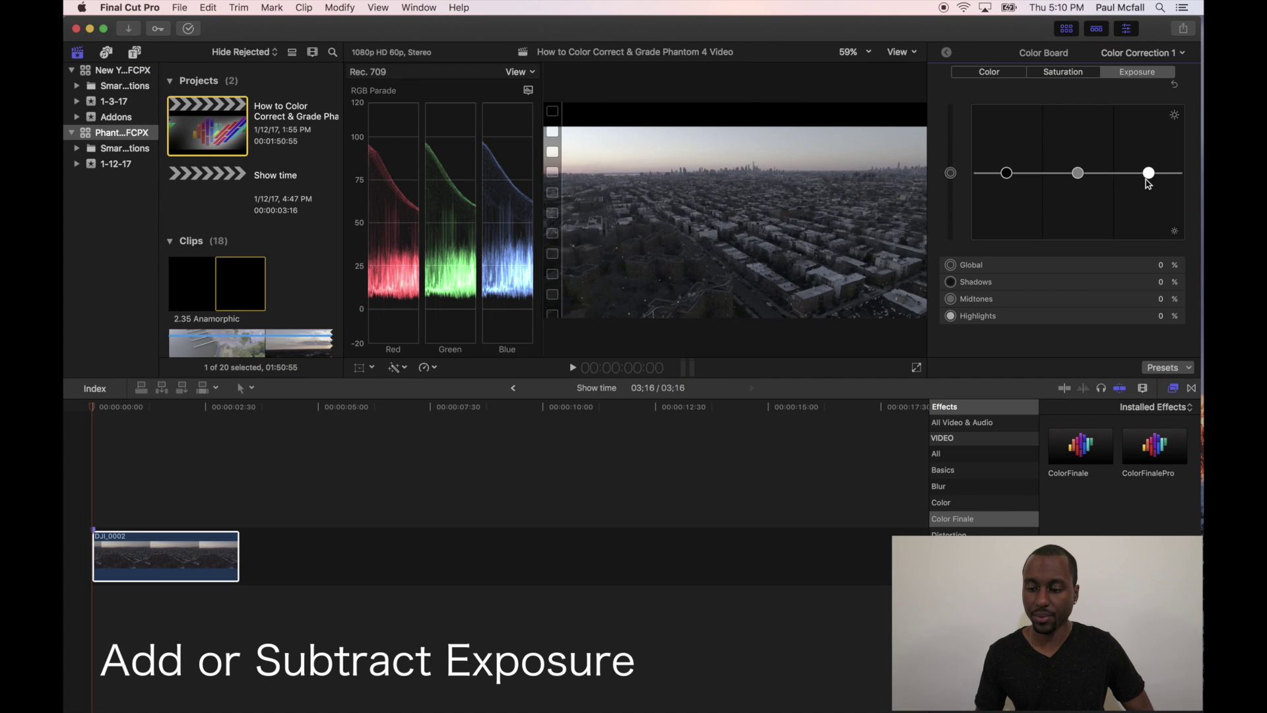
pyautogui.click(1064, 72)
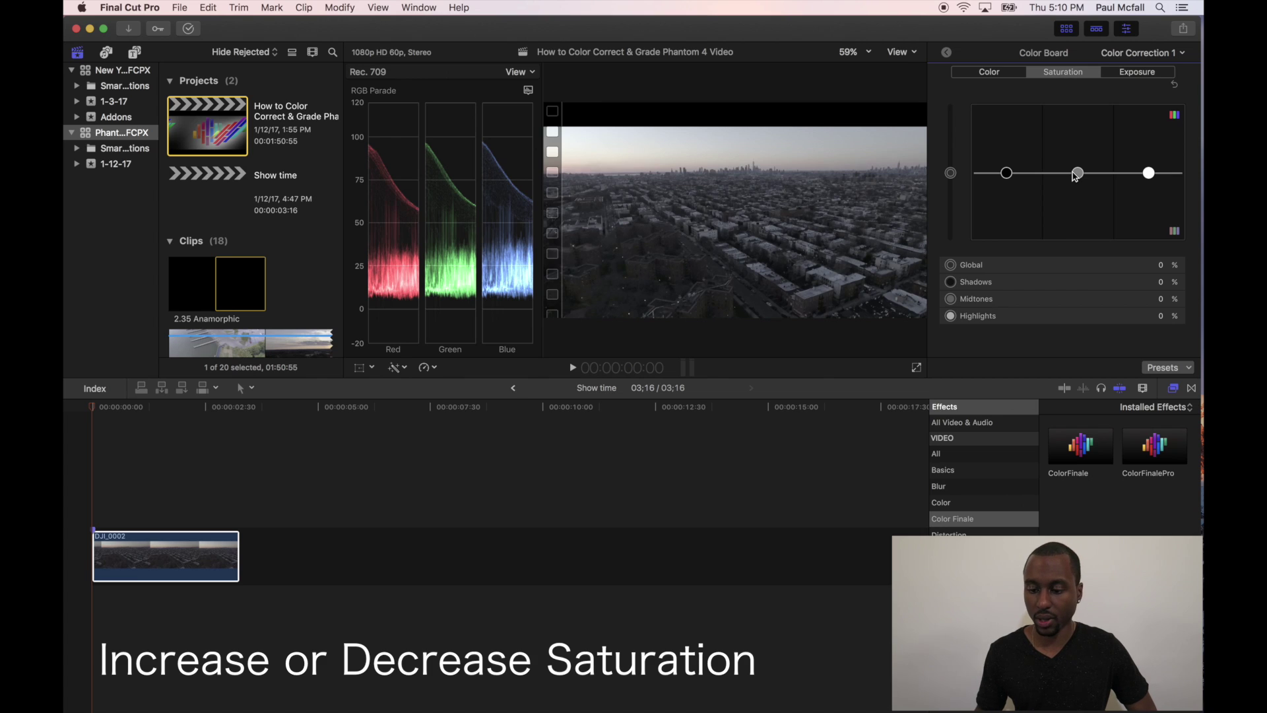
pyautogui.press('ctrl+super+c')
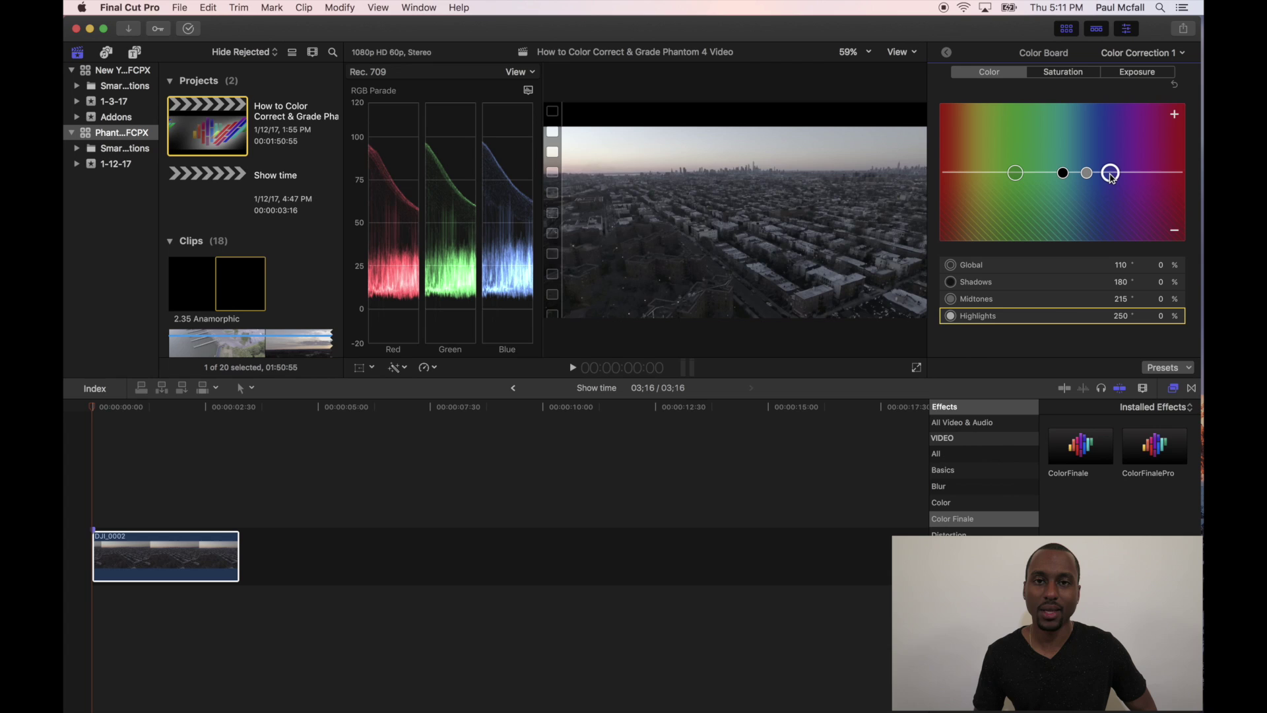
pyautogui.moveTo(1111, 173); pyautogui.dragTo(1082, 180)
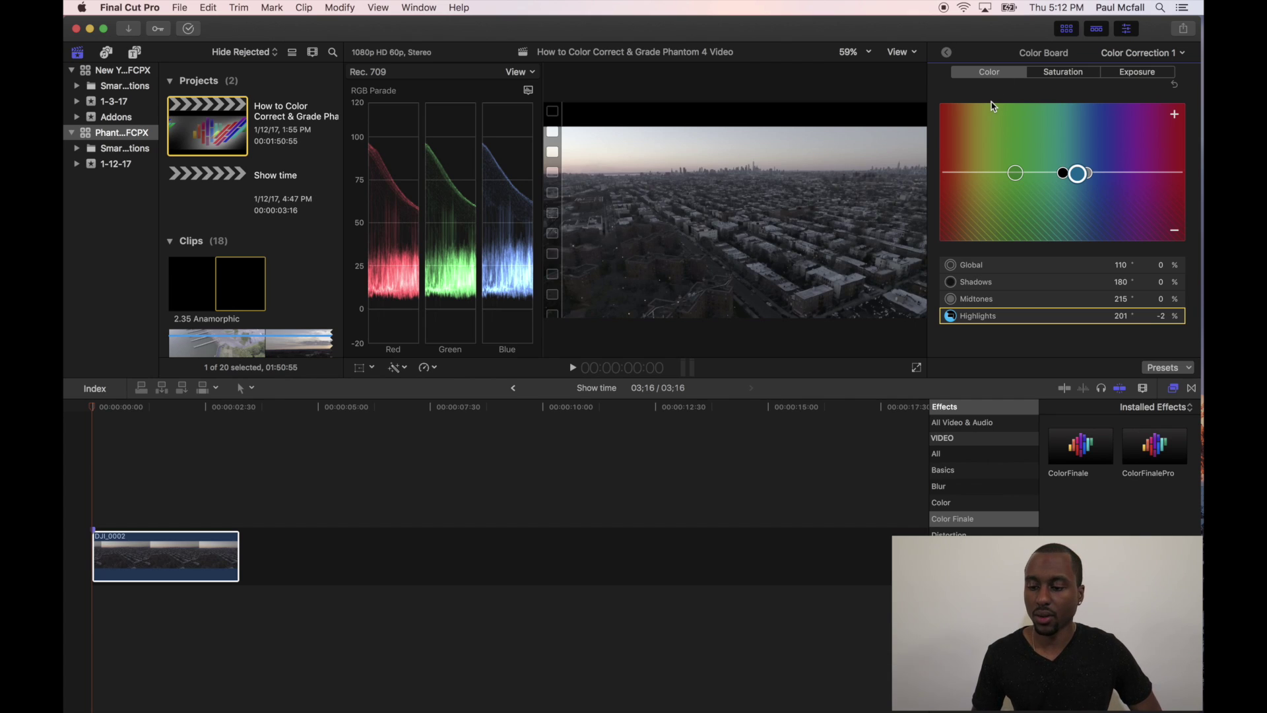
# Switch the video scope to a histogram and lower the clip's shadows exposure to -5%.
pyautogui.click(1134, 75)
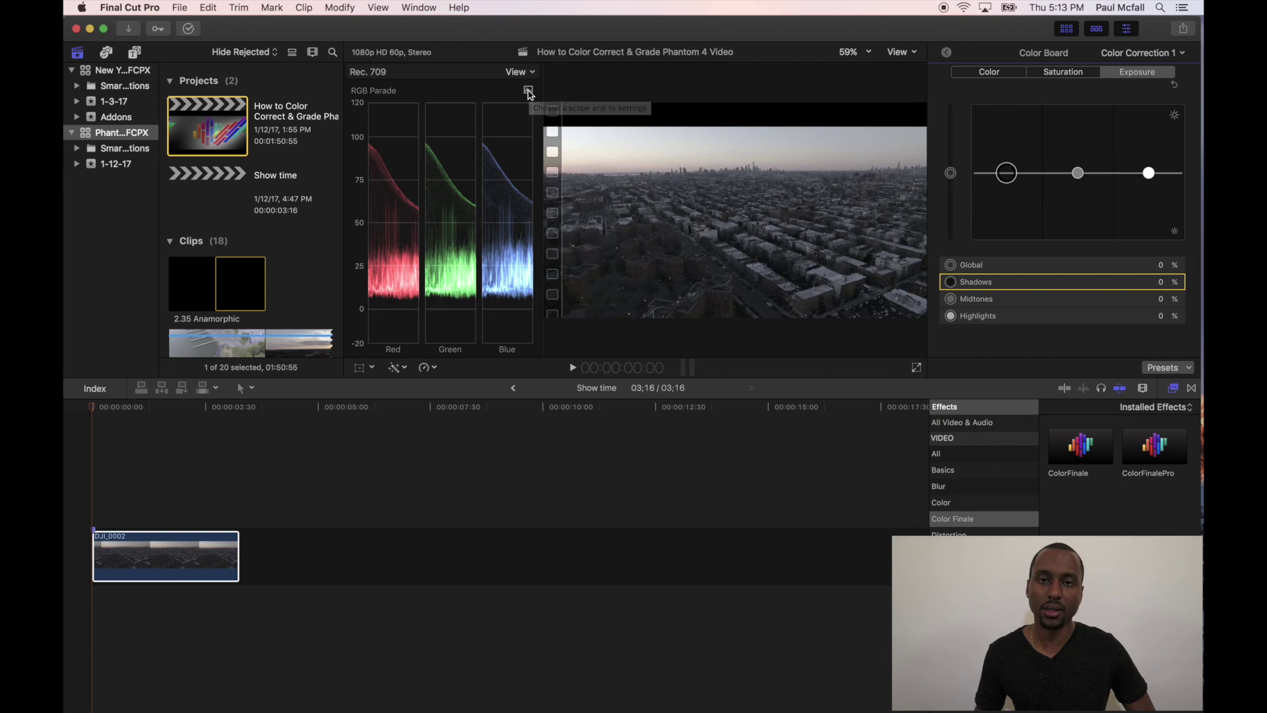
pyautogui.click(529, 92)
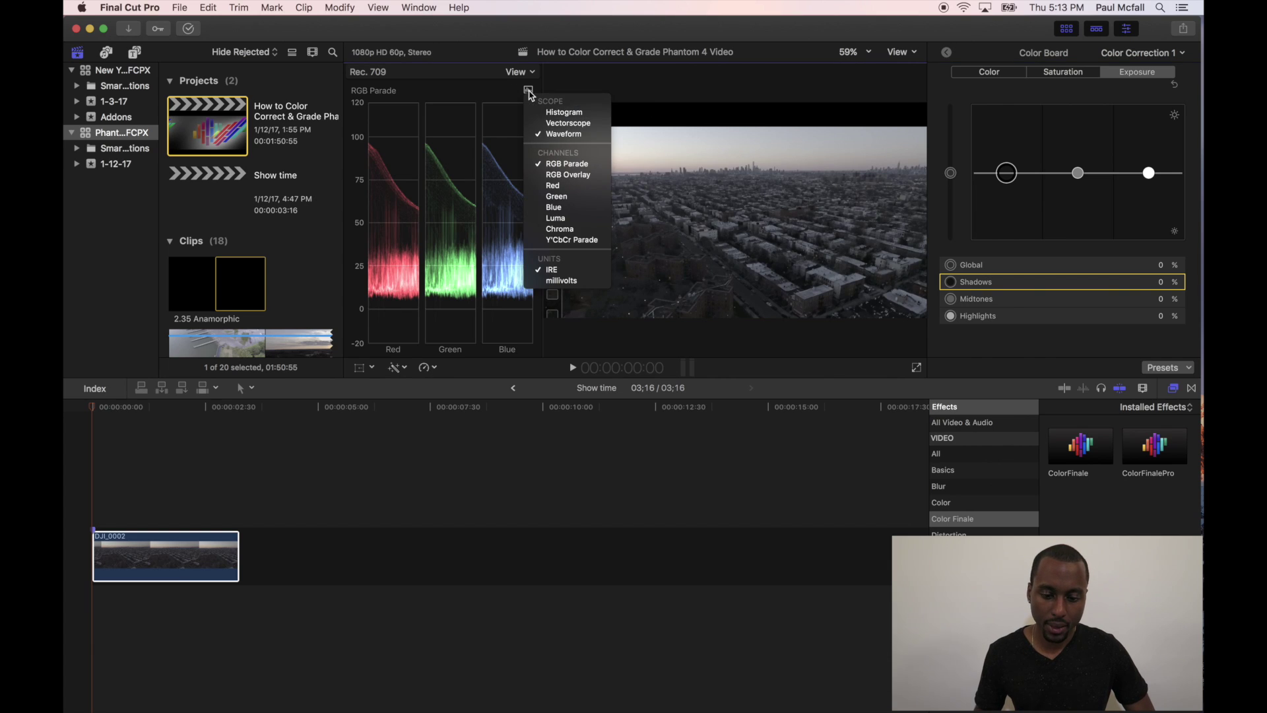
pyautogui.click(555, 115)
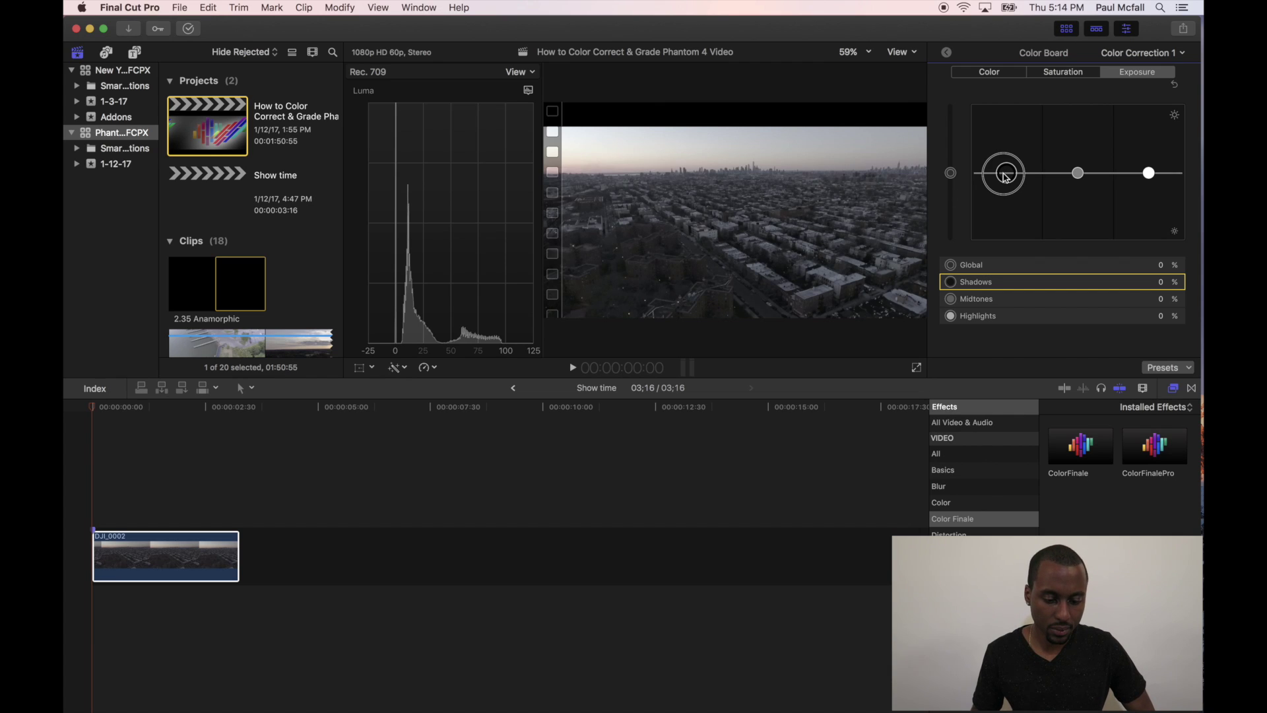
pyautogui.moveTo(1006, 177); pyautogui.dragTo(1005, 181)
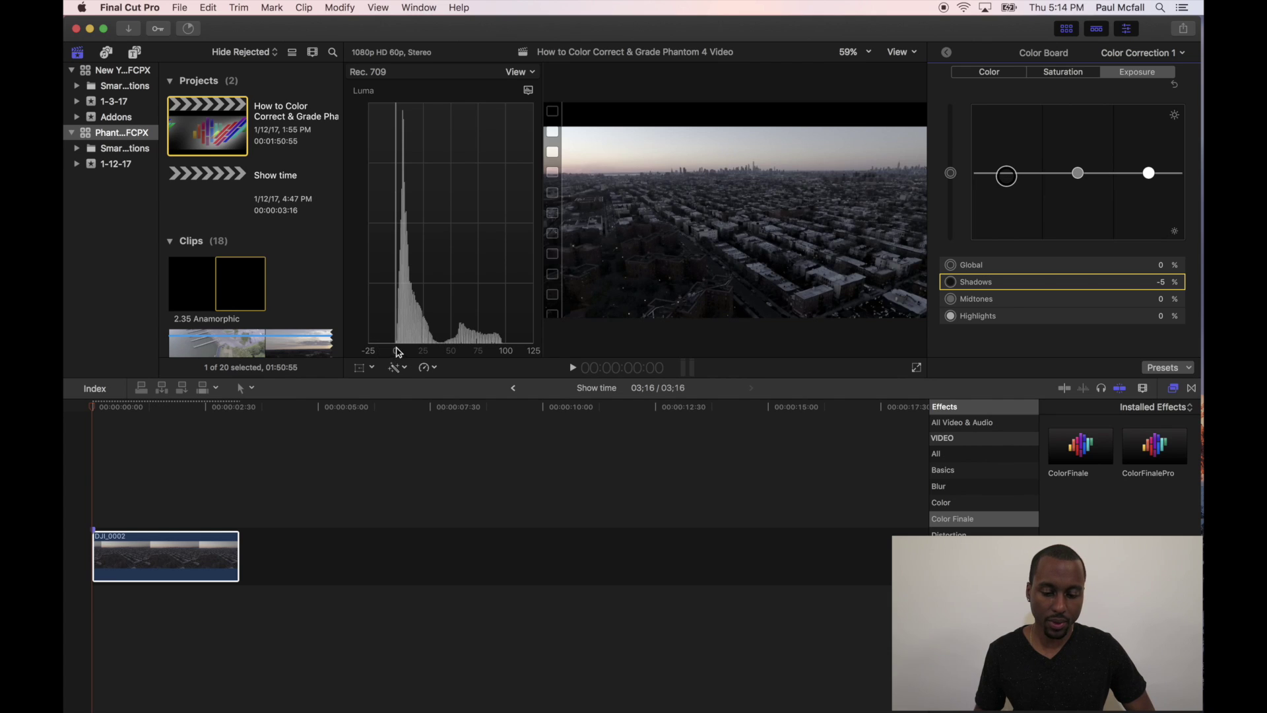
# Change the video scope to a waveform showing the Luma channel.
pyautogui.click(530, 92)
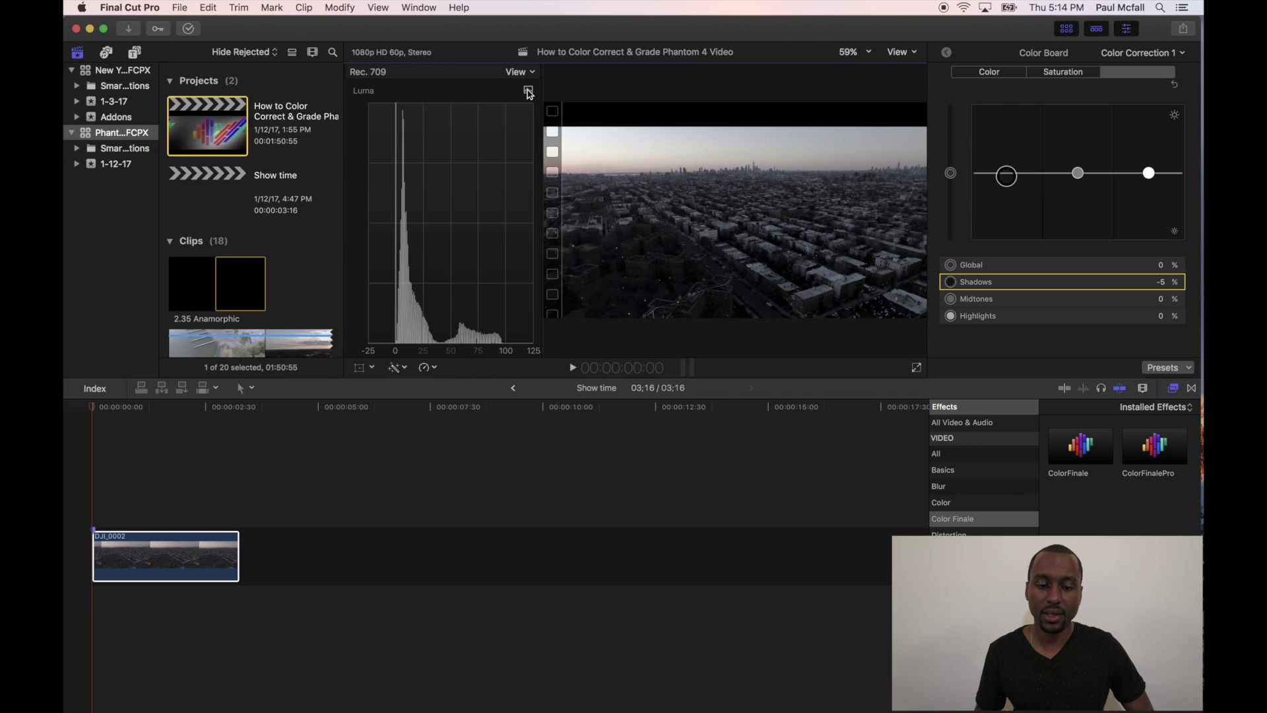
pyautogui.click(529, 91)
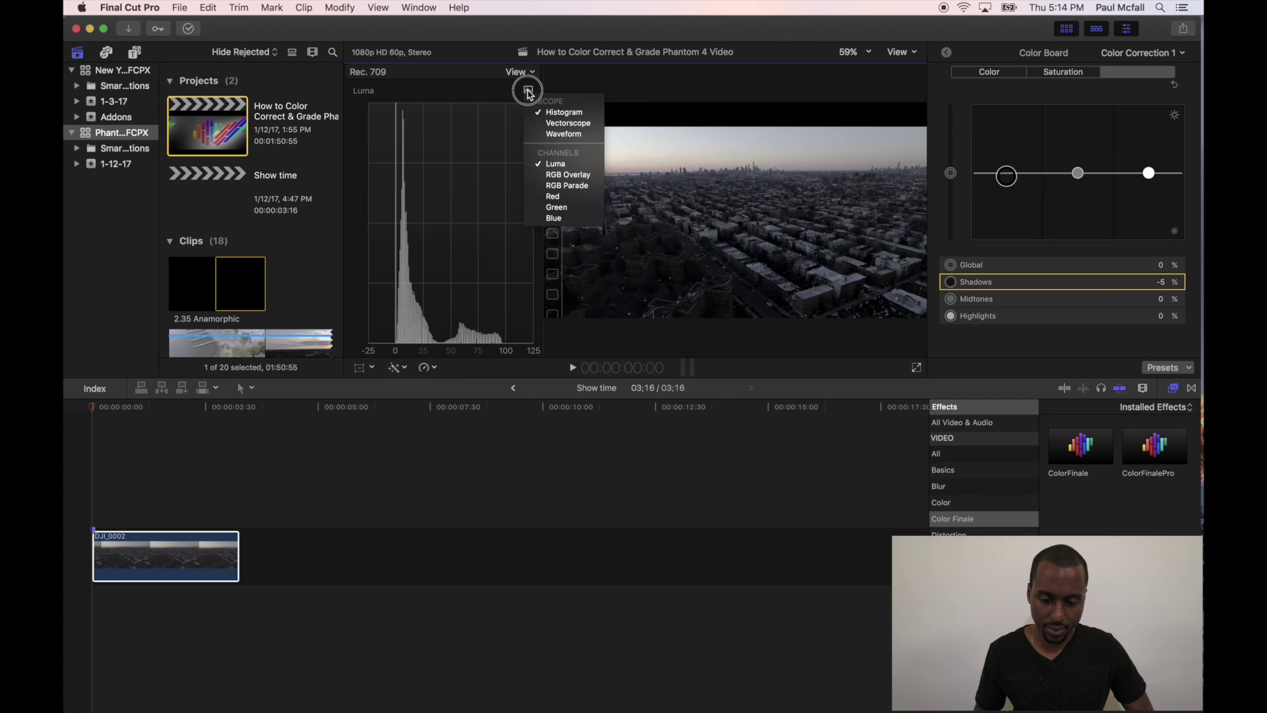
pyautogui.click(567, 135)
pyautogui.click(528, 91)
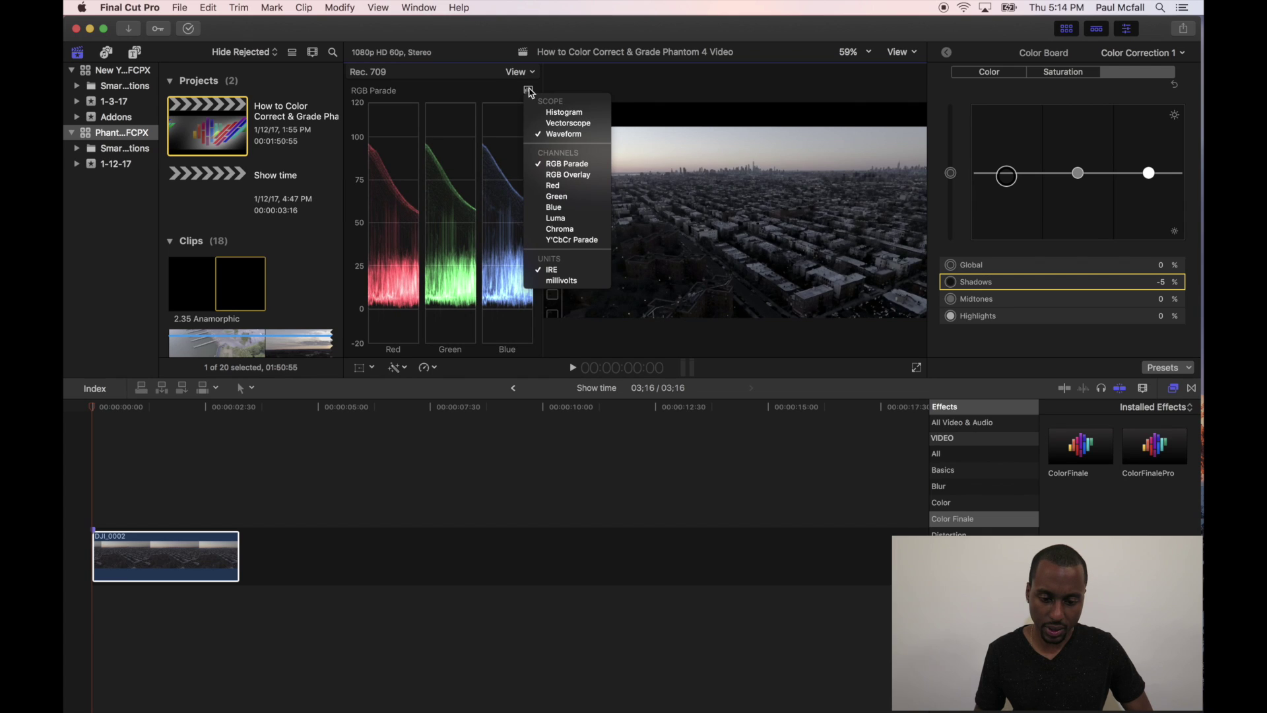
pyautogui.click(556, 219)
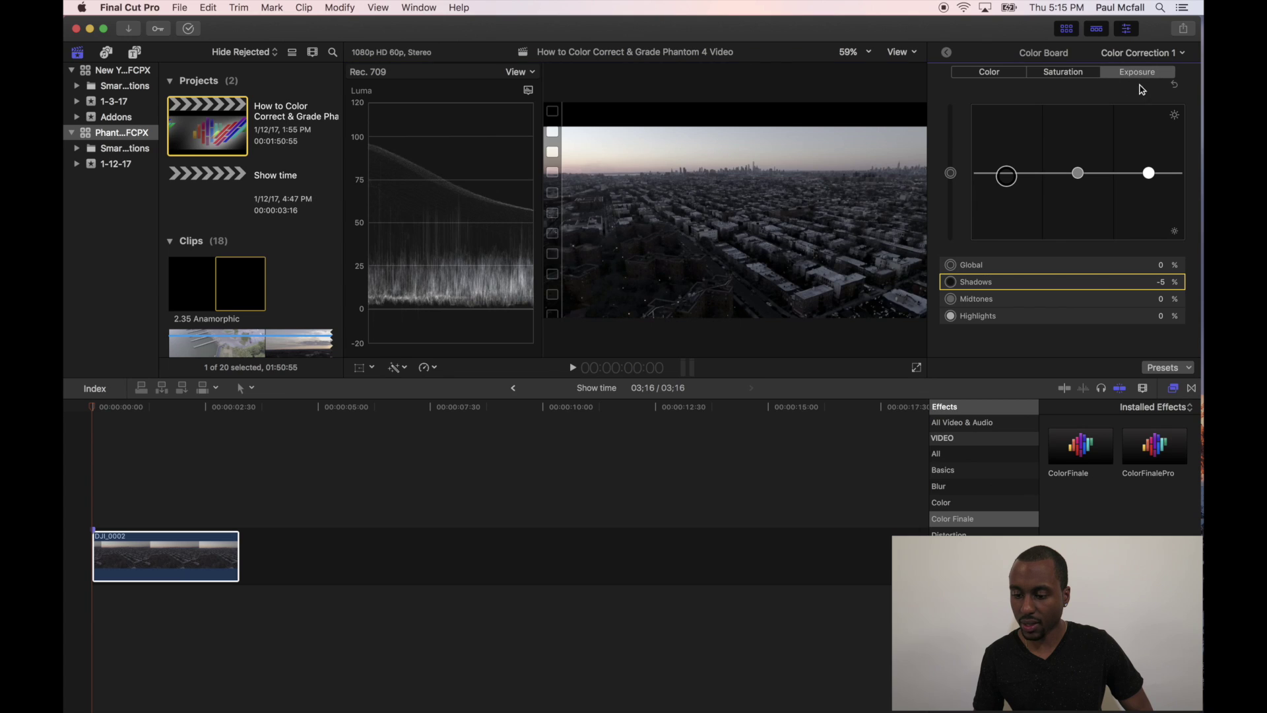
# Raise the clip's highlights exposure to 5% and lower its shadows exposure to -6%.
pyautogui.click(1149, 173)
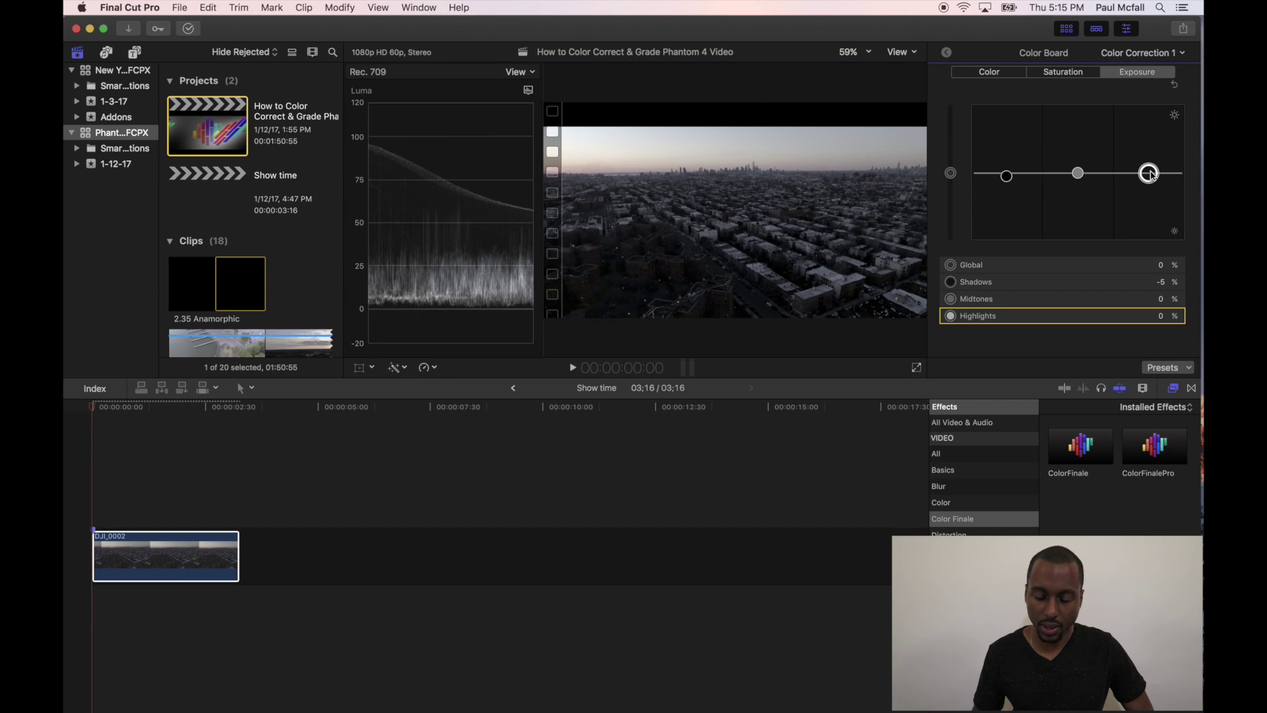
pyautogui.moveTo(1150, 172); pyautogui.dragTo(1151, 171)
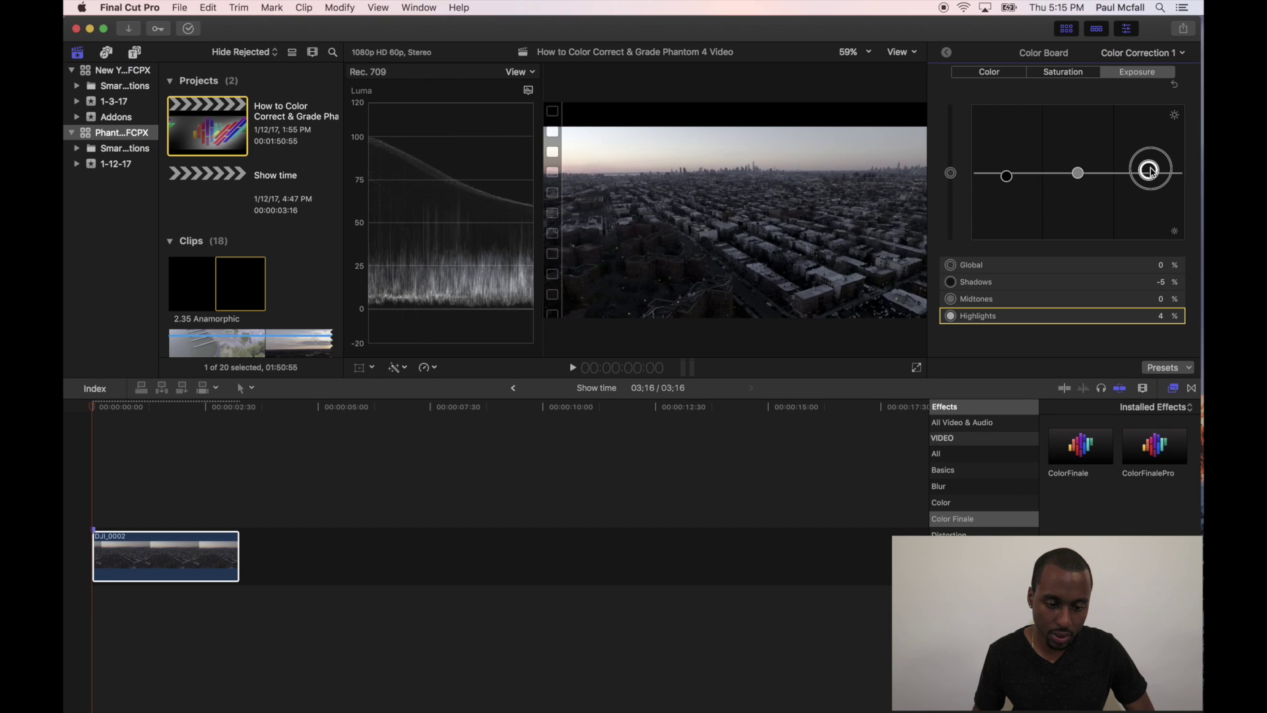
pyautogui.moveTo(1150, 171); pyautogui.dragTo(1149, 170)
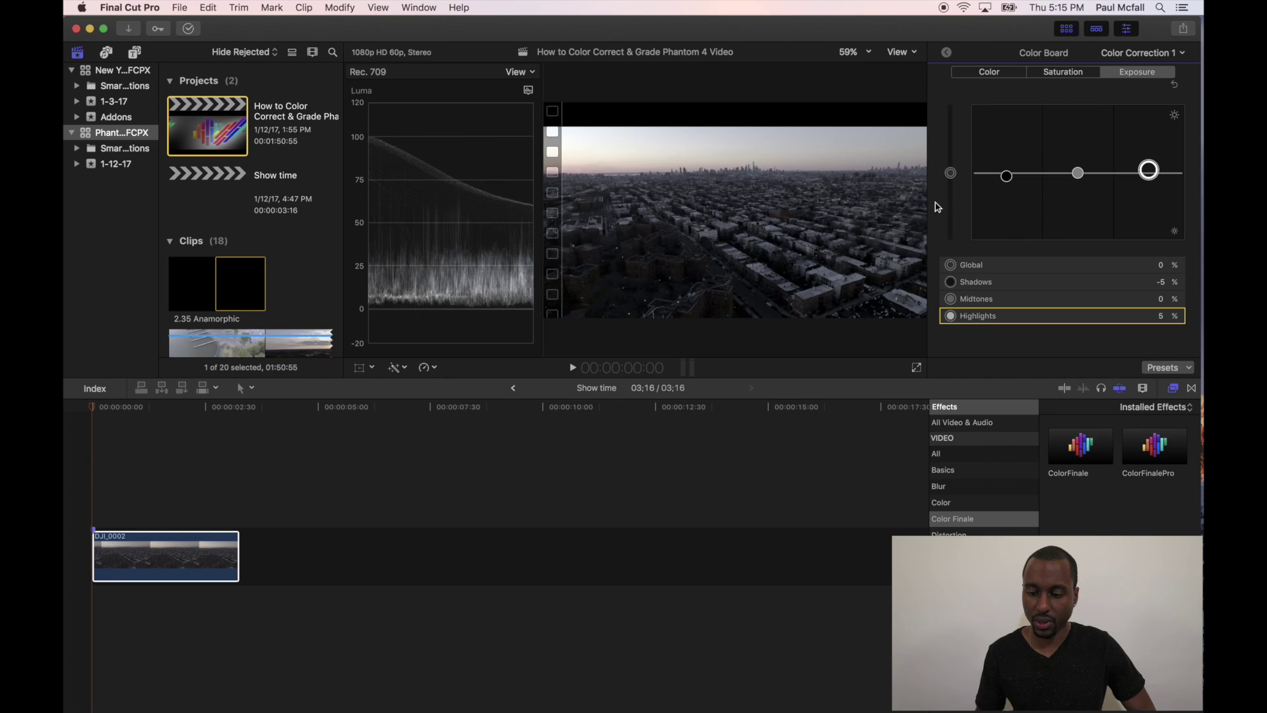
pyautogui.click(1007, 176)
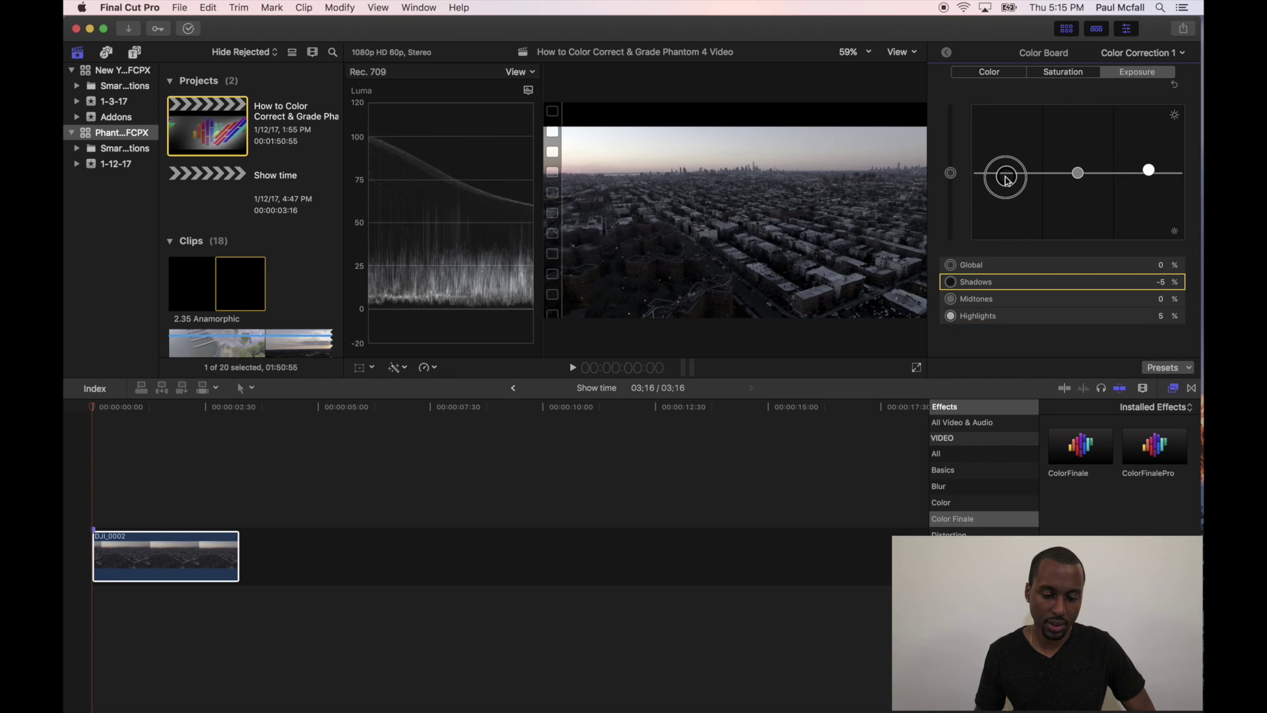
pyautogui.moveTo(1007, 180); pyautogui.dragTo(1007, 181)
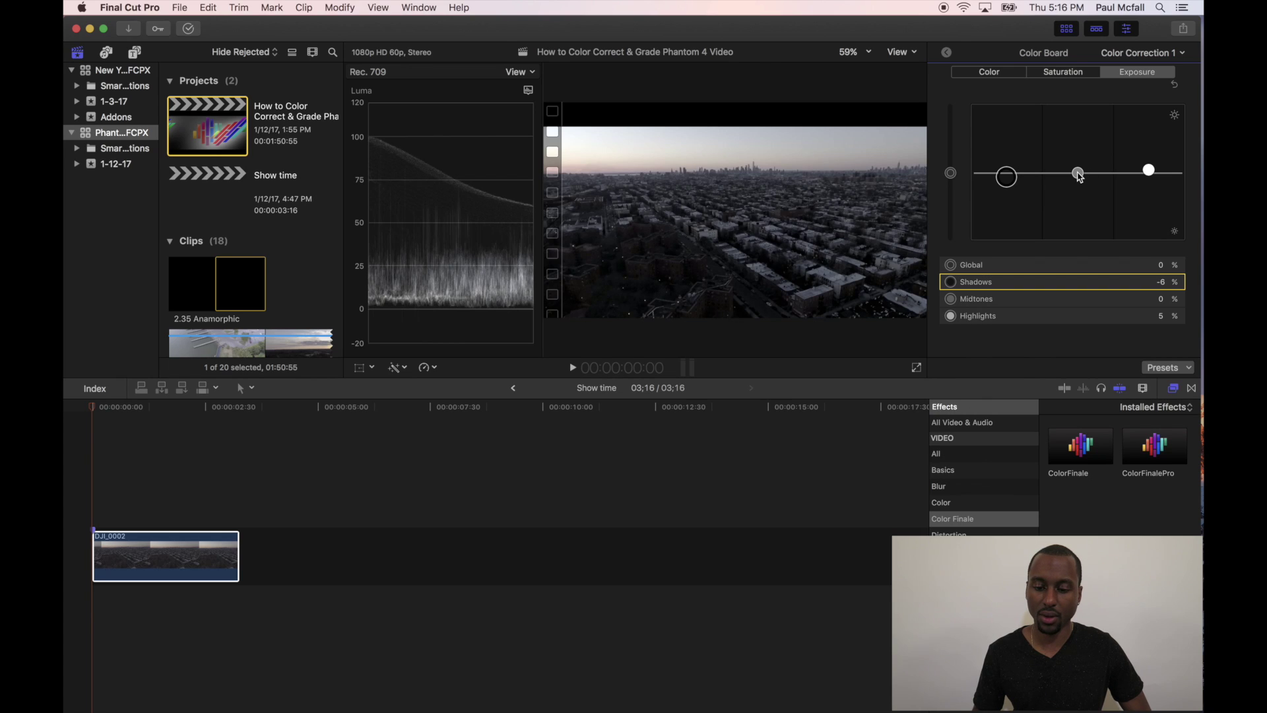
# Try darker and lighter midtones exposure on the clip, settling on -10%.
pyautogui.moveTo(1077, 172); pyautogui.dragTo(1077, 193)
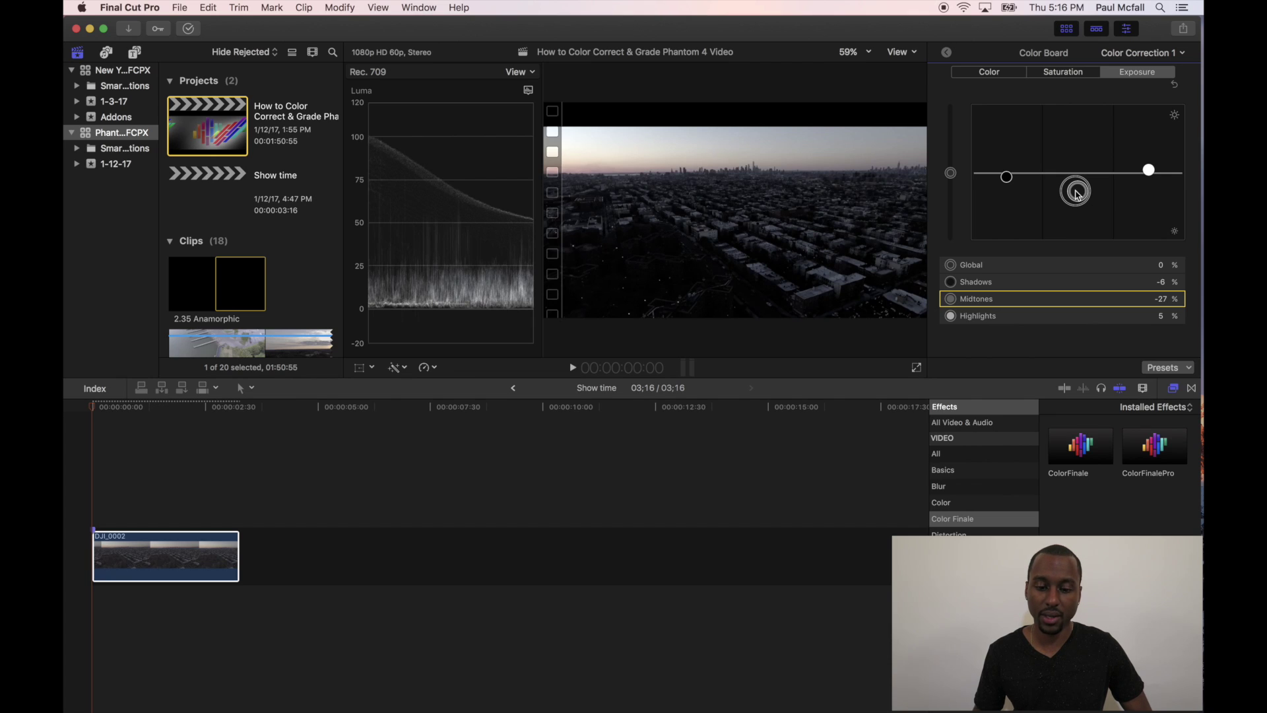
pyautogui.moveTo(1077, 193)
pyautogui.mouseDown()
pyautogui.moveTo(1078, 145)
pyautogui.moveTo(1077, 175)
pyautogui.mouseUp()
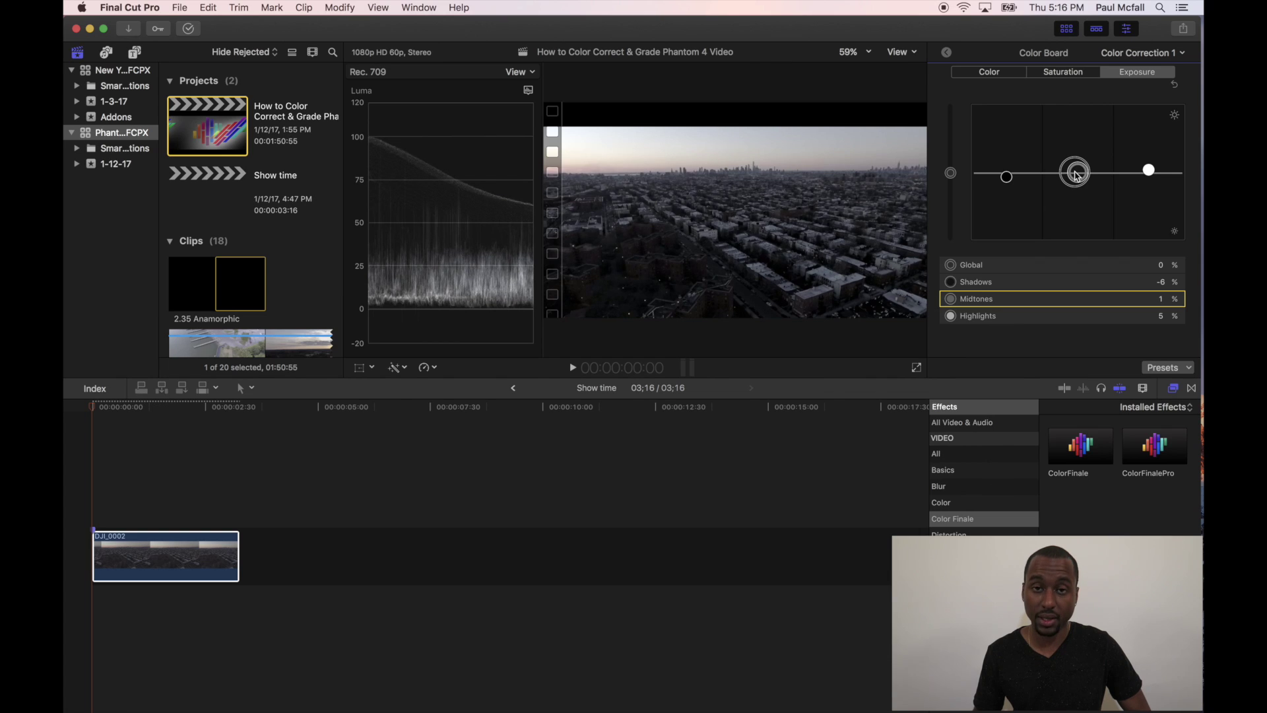
pyautogui.moveTo(1077, 175); pyautogui.dragTo(1075, 182)
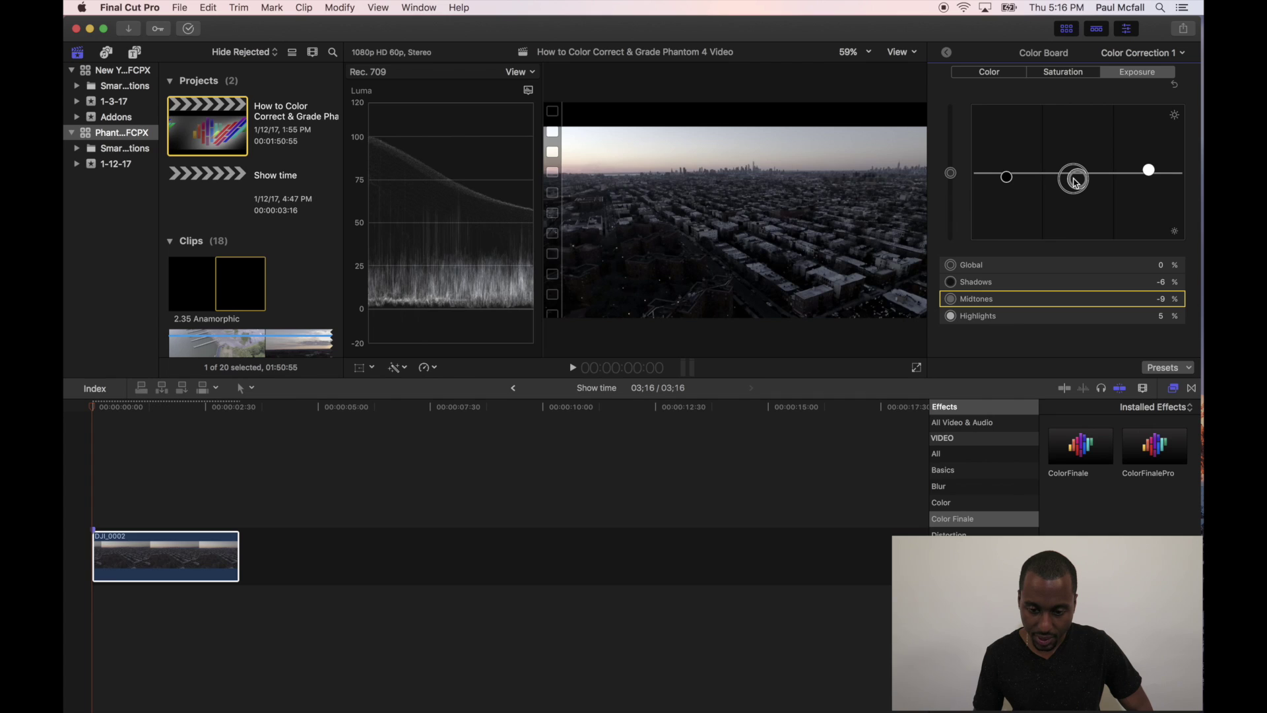
pyautogui.moveTo(1074, 181); pyautogui.dragTo(1076, 182)
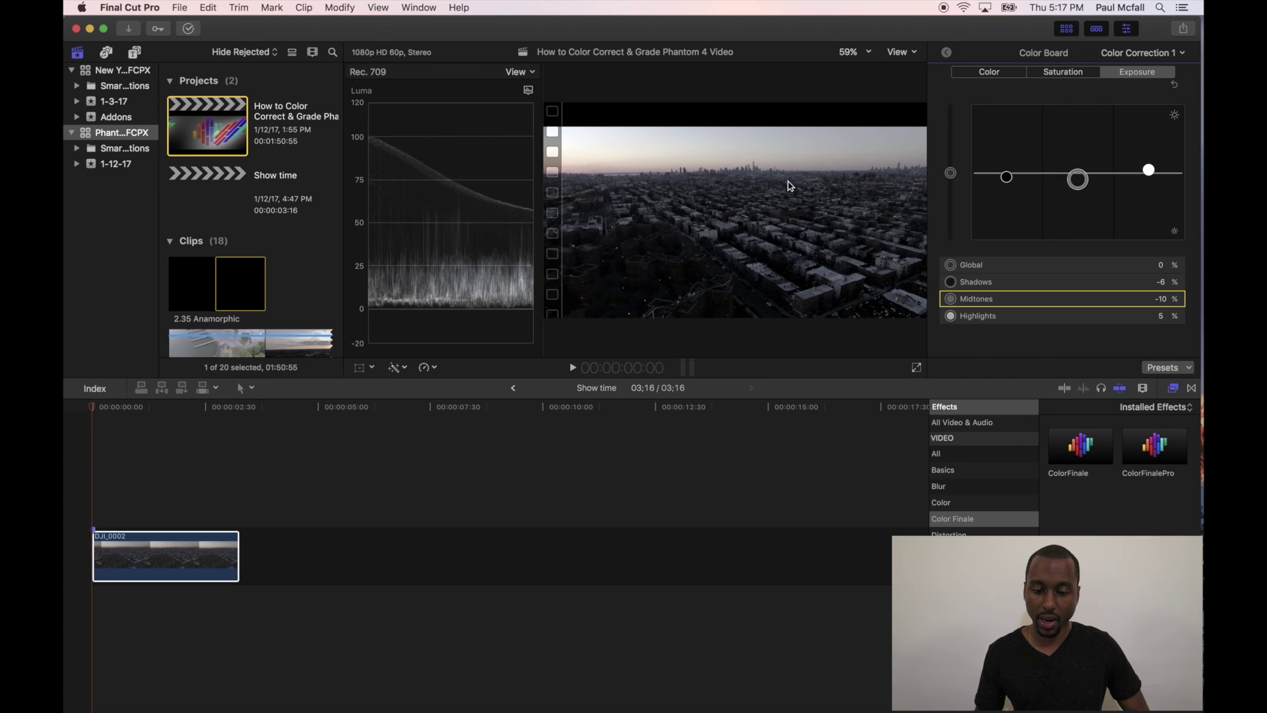
# Show the clip's saturation controls on the Color Board and change the video scope to a vectorscope.
pyautogui.press('ctrl+super+s')
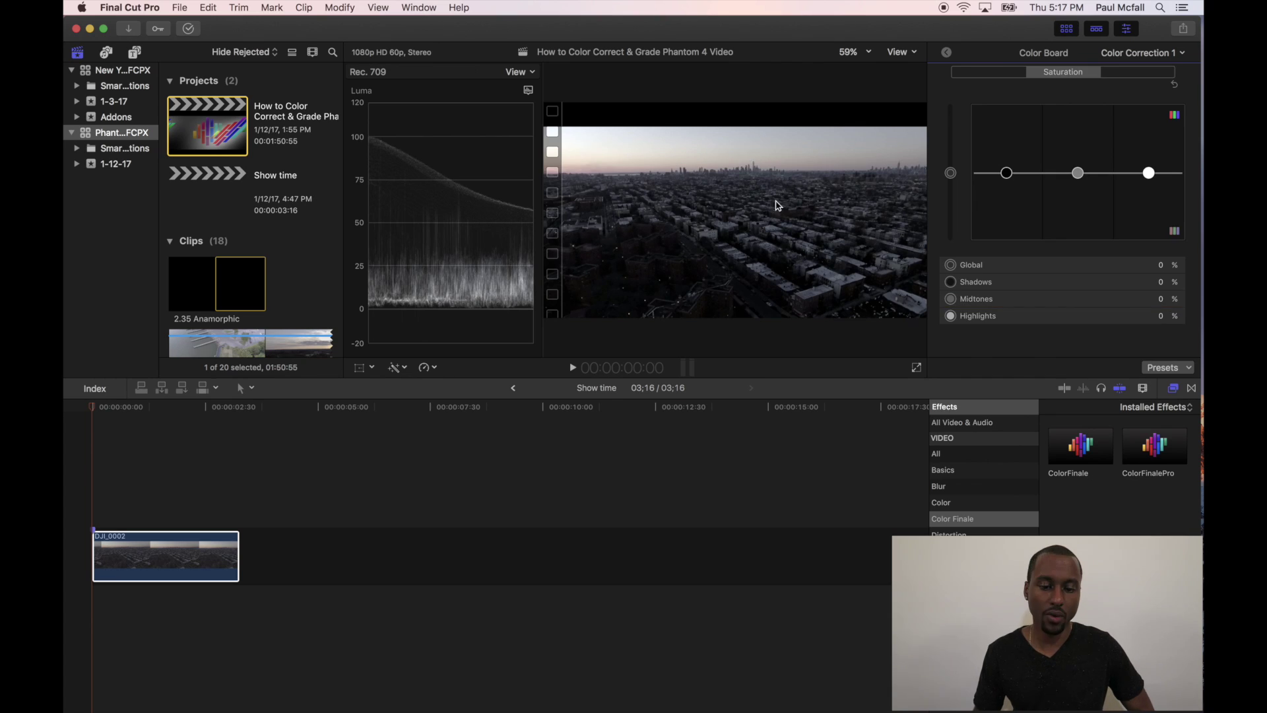
pyautogui.click(529, 91)
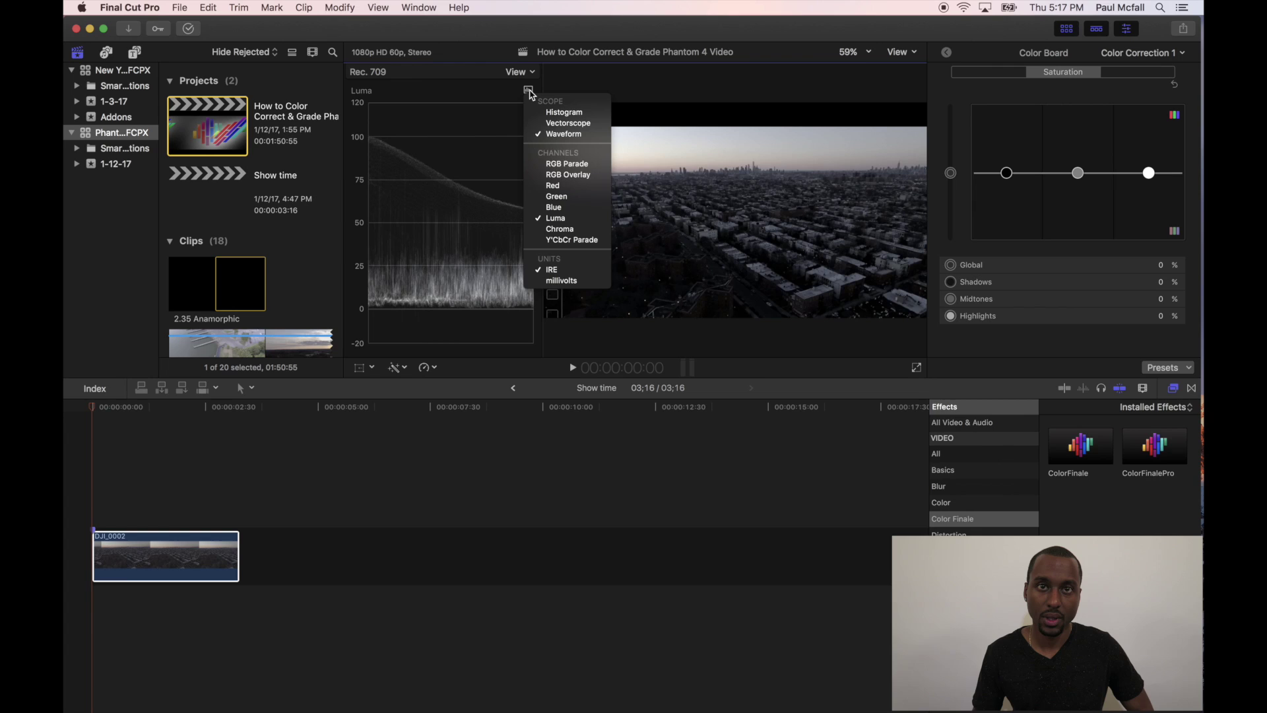
pyautogui.click(545, 125)
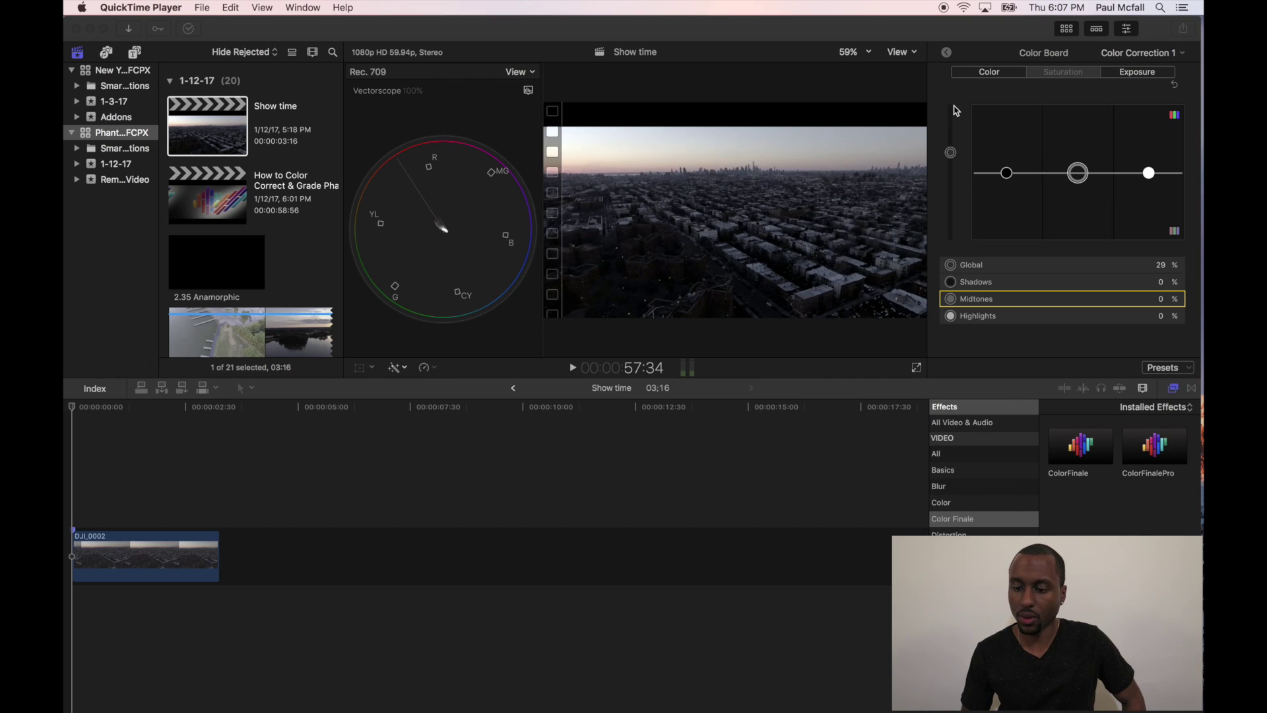
# Raise the clip's saturation to 63% global, 51% midtones and 33% highlights.
pyautogui.click(1065, 74)
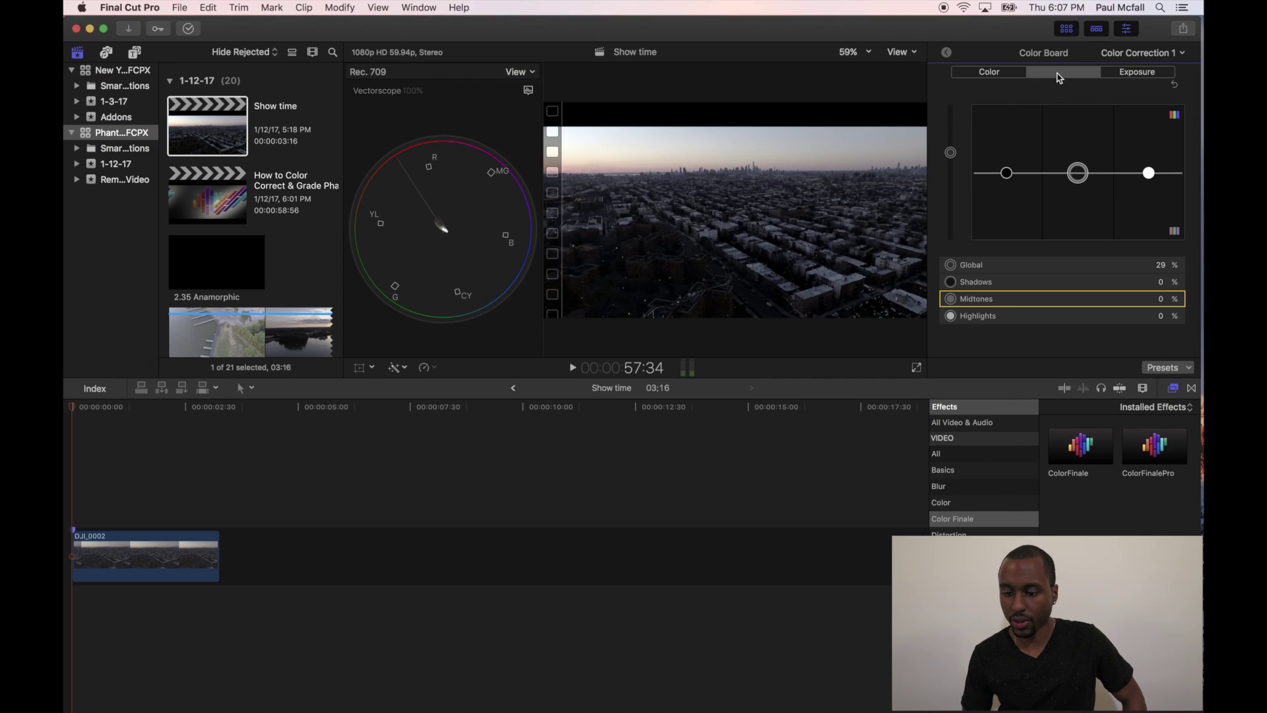
pyautogui.click(951, 153)
pyautogui.moveTo(953, 156); pyautogui.dragTo(955, 148)
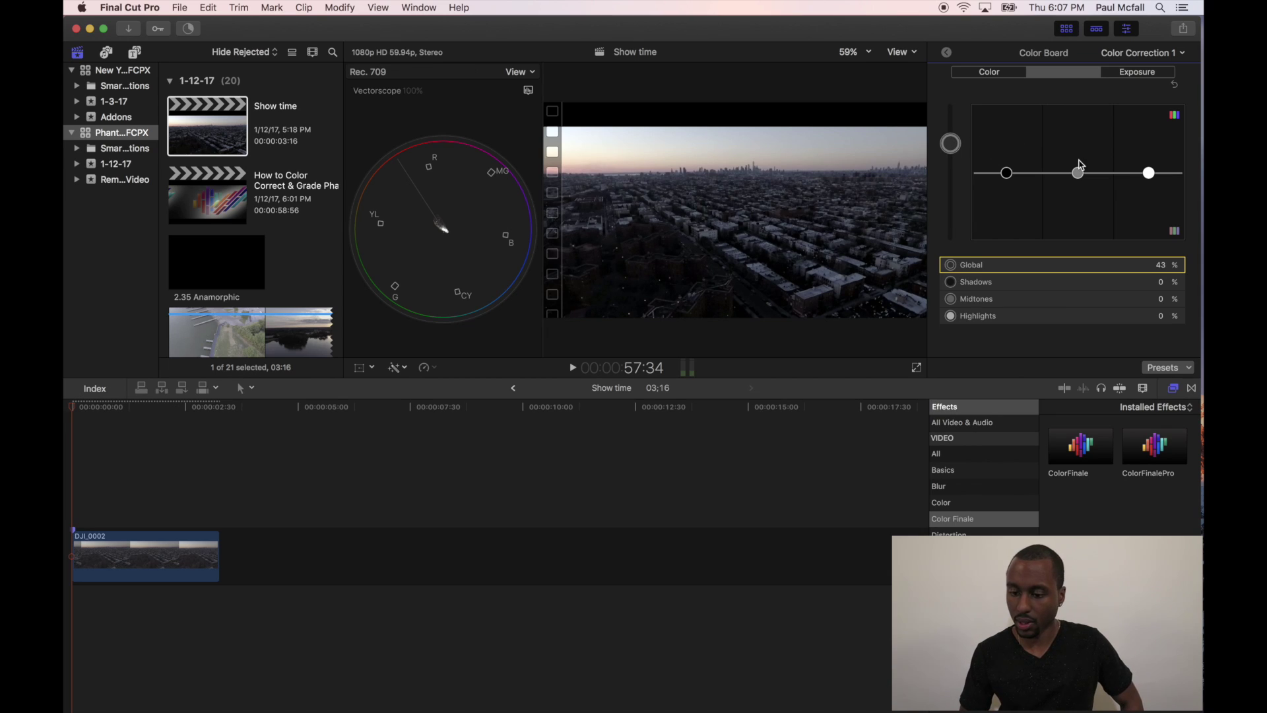
pyautogui.moveTo(1077, 171); pyautogui.dragTo(1077, 155)
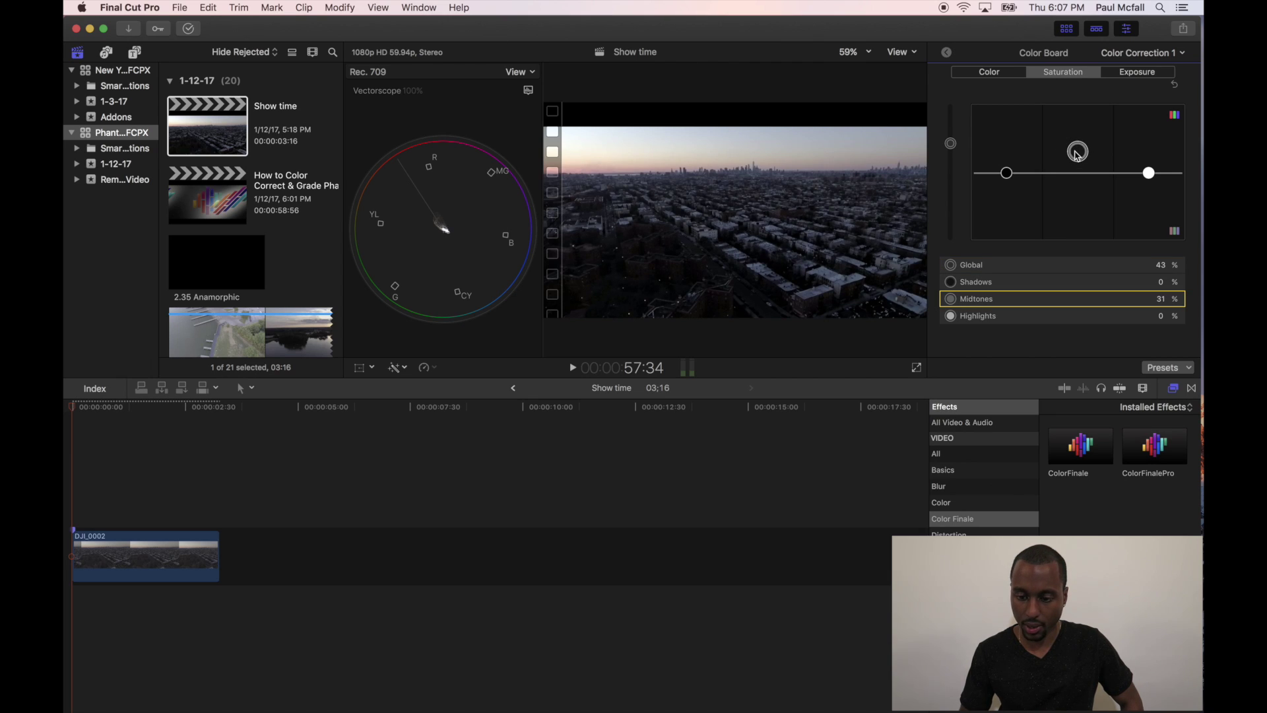
pyautogui.moveTo(1149, 172); pyautogui.dragTo(1077, 145)
pyautogui.moveTo(951, 143); pyautogui.dragTo(952, 138)
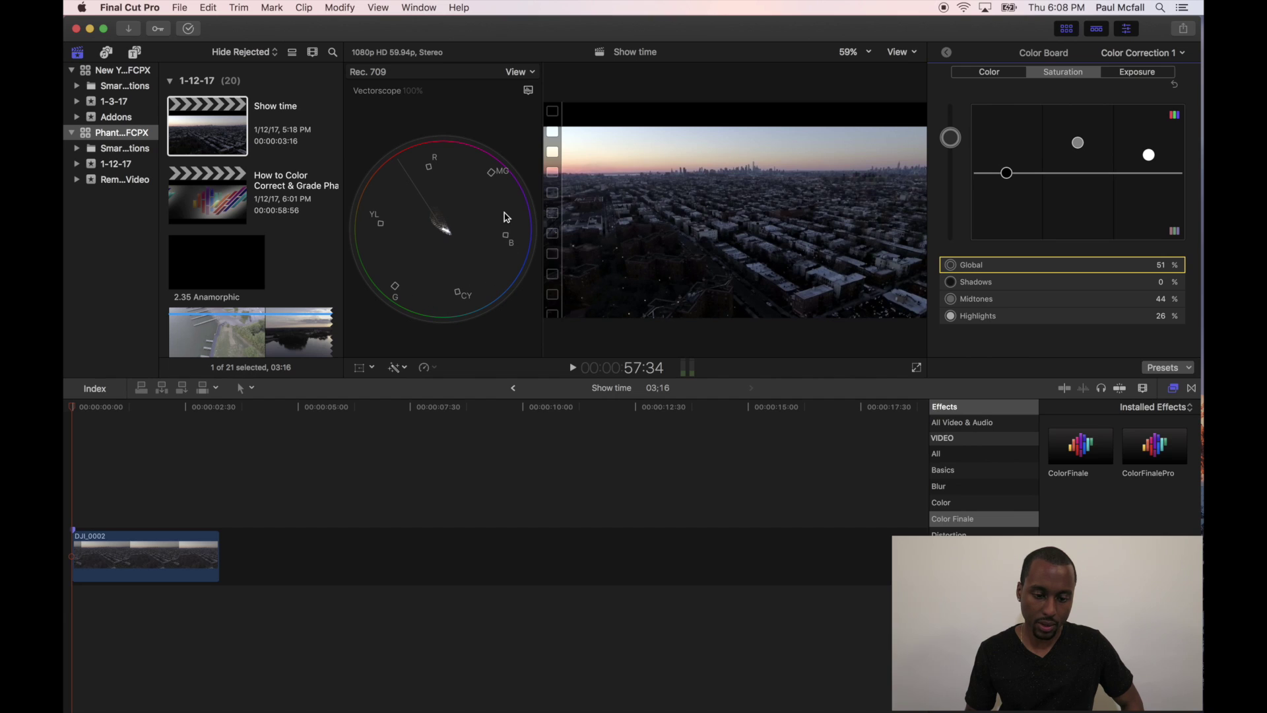
pyautogui.moveTo(951, 137); pyautogui.dragTo(953, 134)
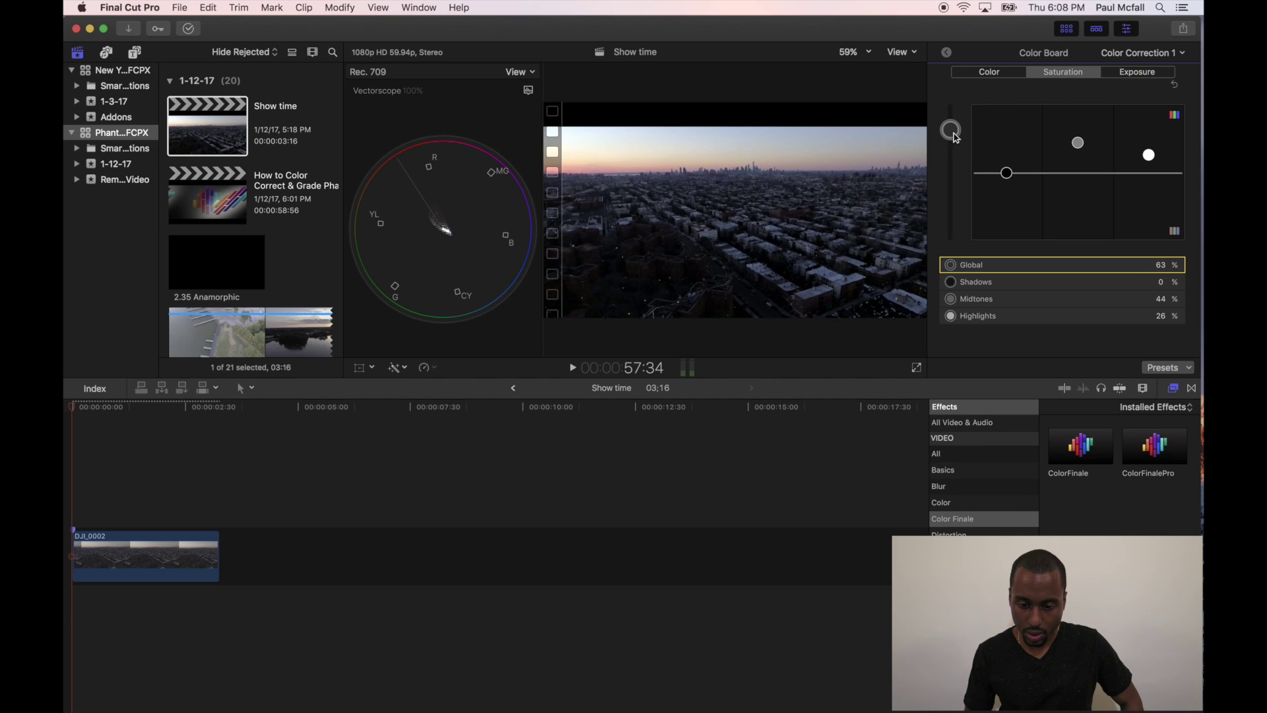
pyautogui.moveTo(1078, 143); pyautogui.dragTo(1078, 137)
pyautogui.moveTo(1147, 157)
pyautogui.mouseDown()
pyautogui.moveTo(1145, 102)
pyautogui.moveTo(1149, 151)
pyautogui.mouseUp()
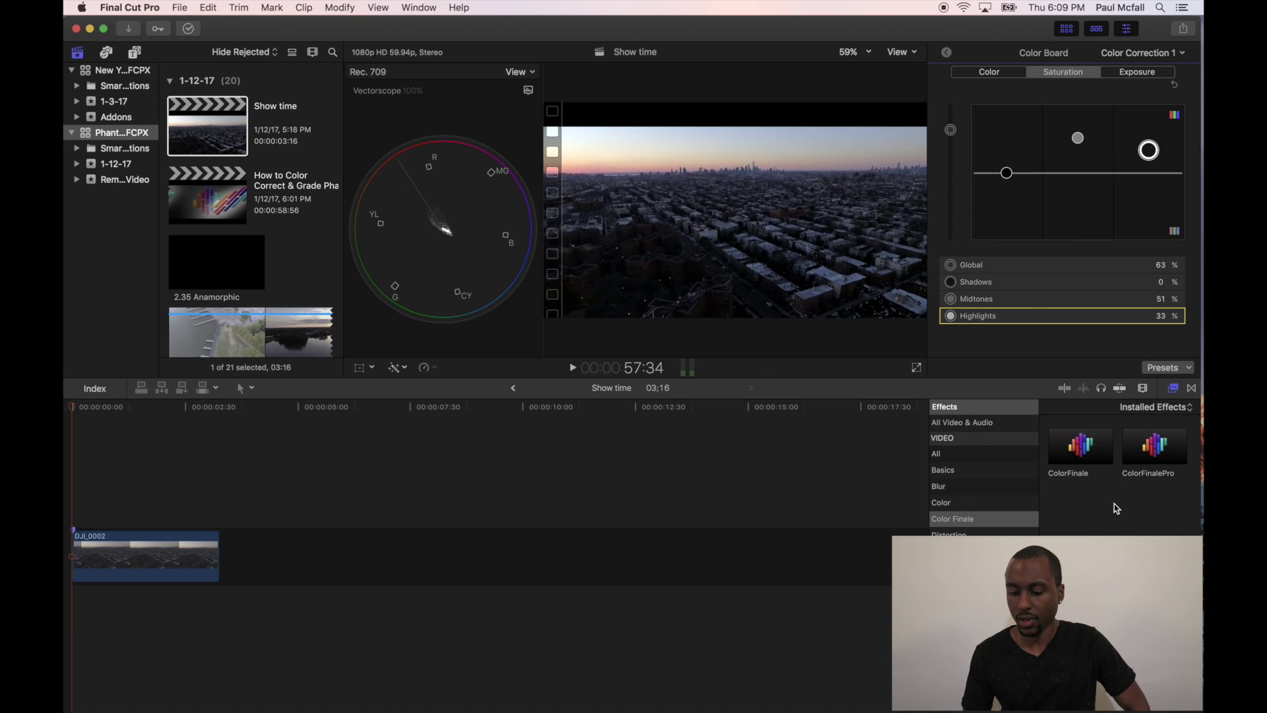
# Apply the ColorFinale effect to the DJI_0002 clip and open its controls, placing their window below the viewer.
pyautogui.click(1087, 452)
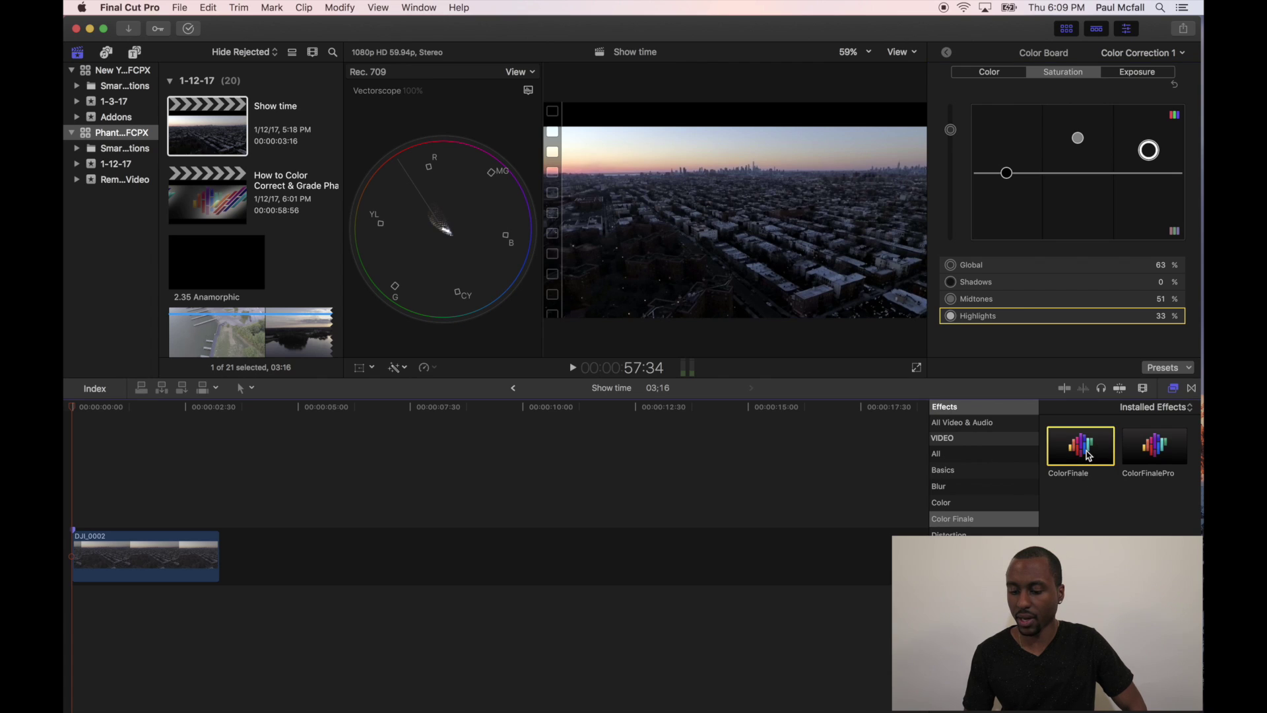
pyautogui.moveTo(1087, 453); pyautogui.dragTo(160, 553)
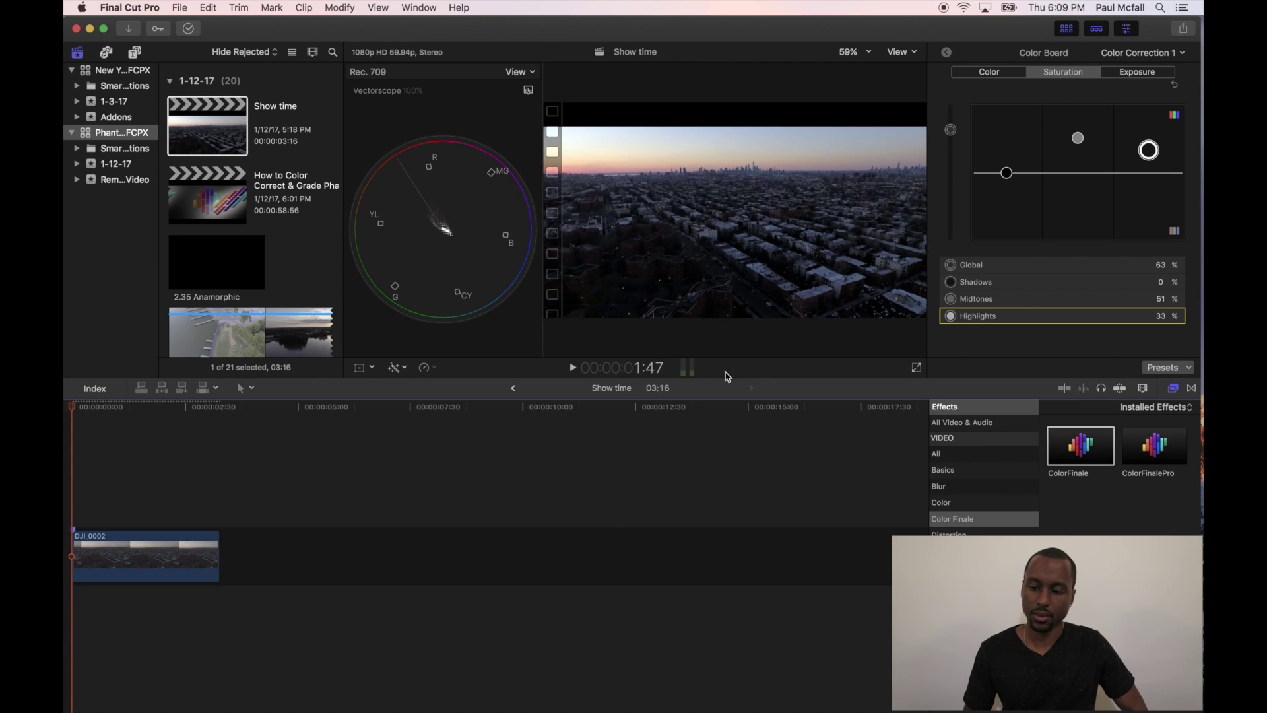
pyautogui.click(948, 54)
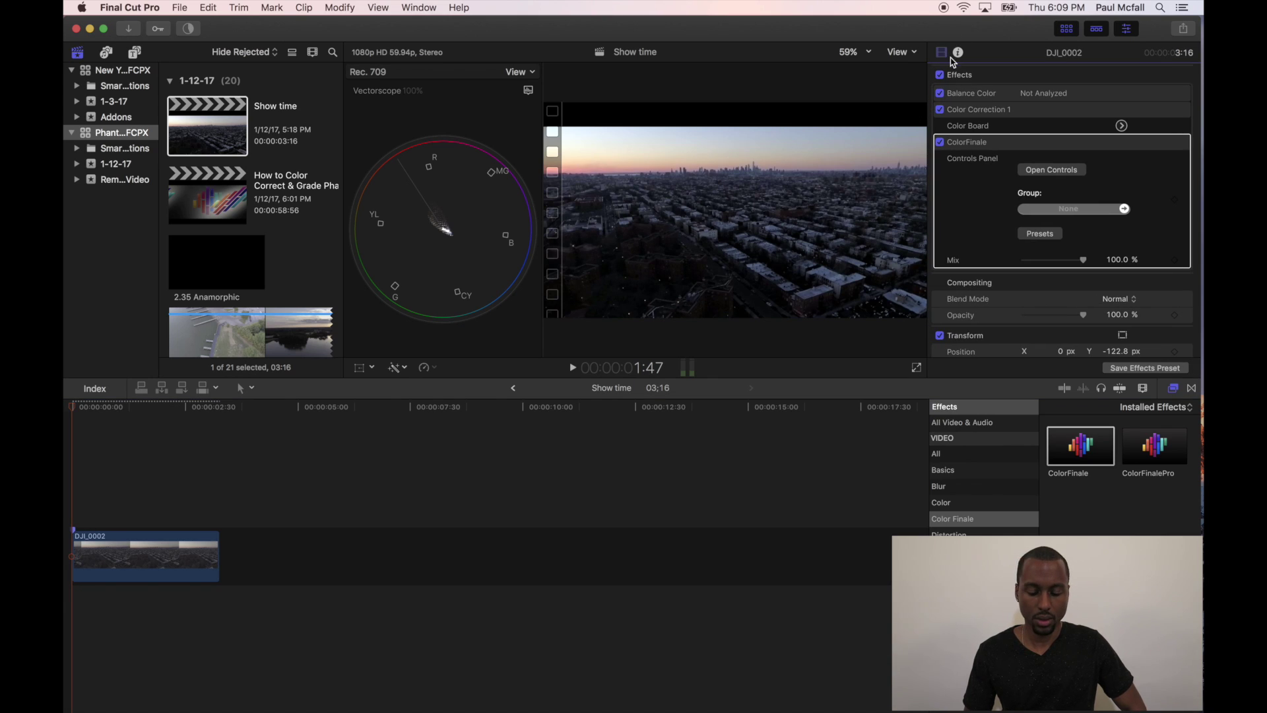
pyautogui.click(1054, 173)
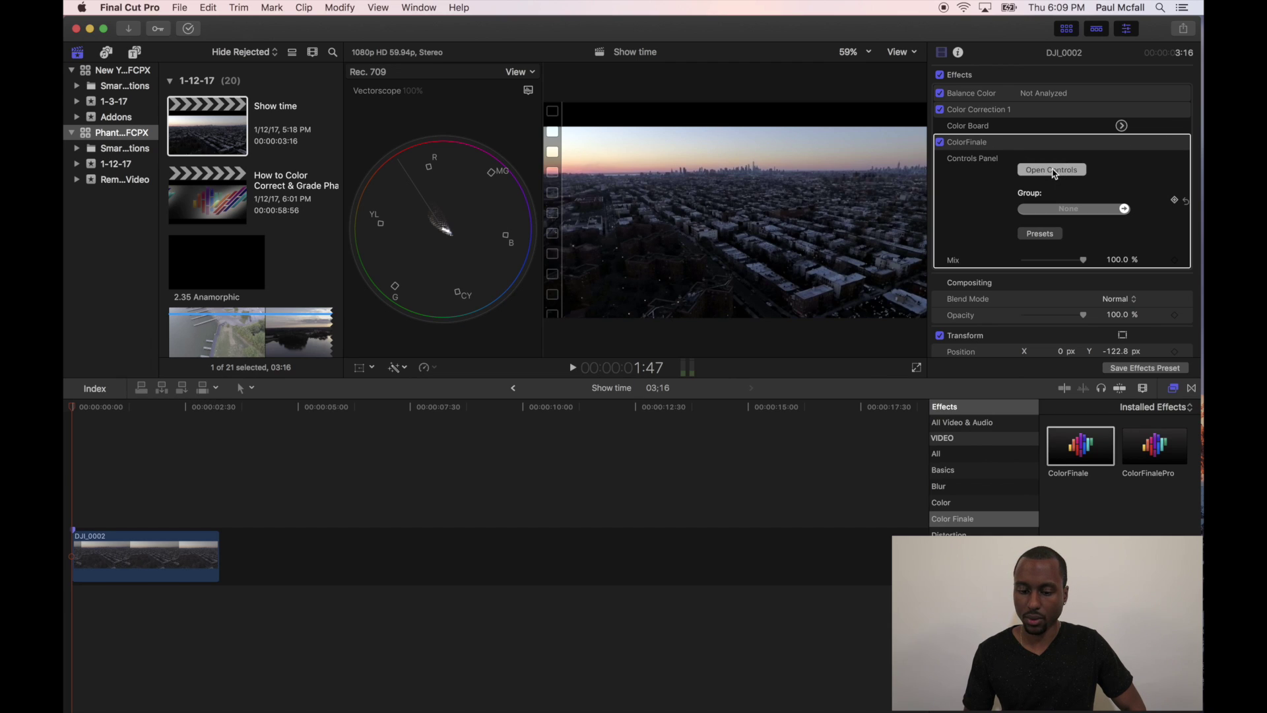
pyautogui.click(496, 476)
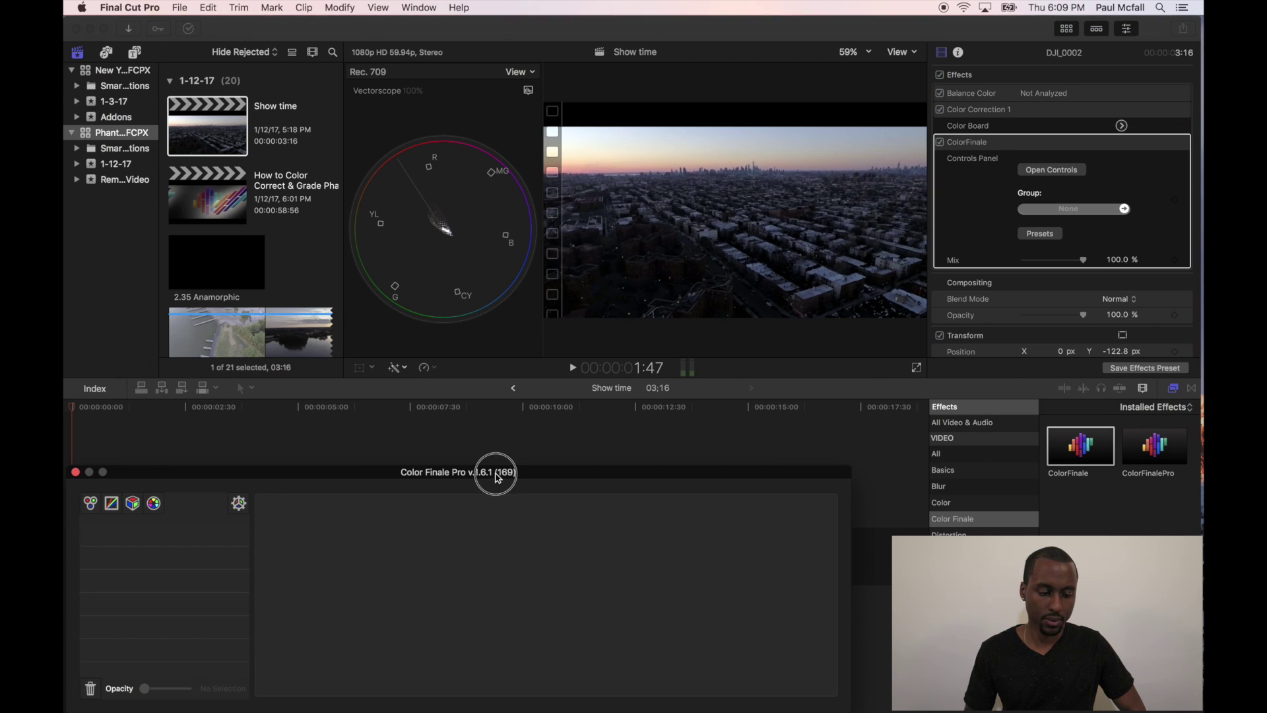
pyautogui.moveTo(496, 476); pyautogui.dragTo(715, 362)
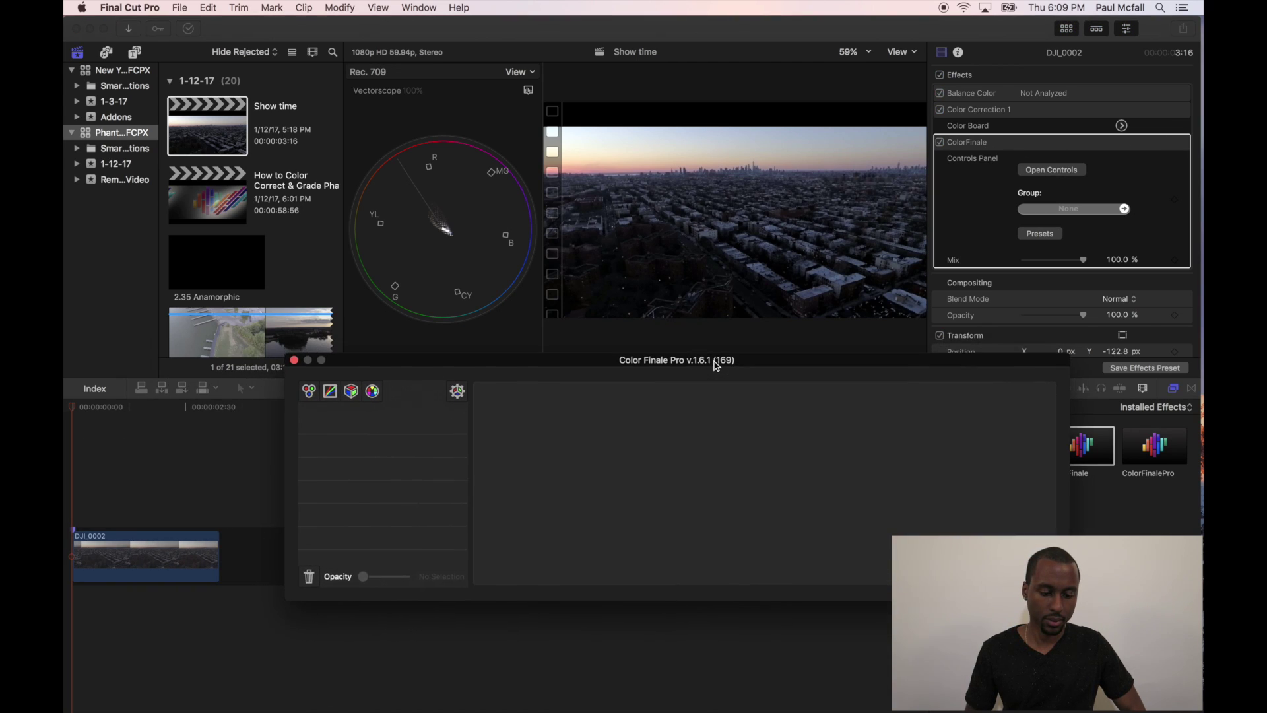
# Add a LUT Utility layer in Color Finale and preview the Default Cubes Store LUTs in the gallery.
pyautogui.click(352, 391)
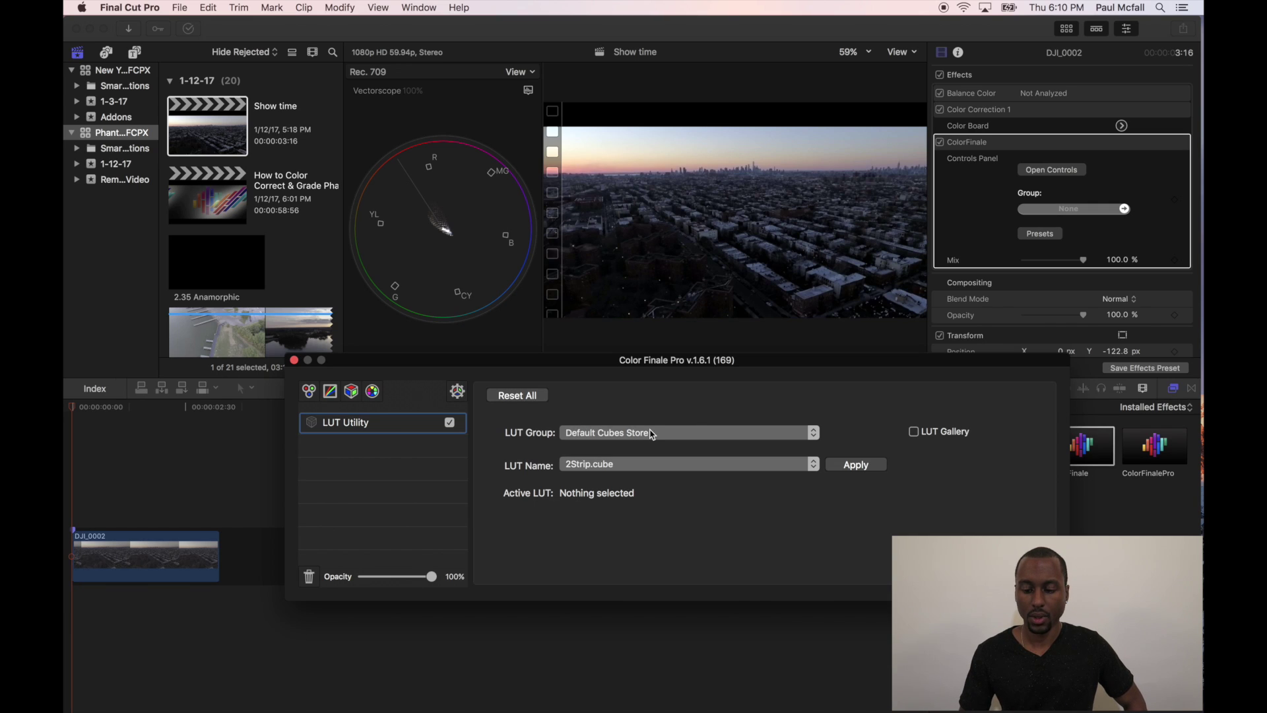
pyautogui.click(914, 432)
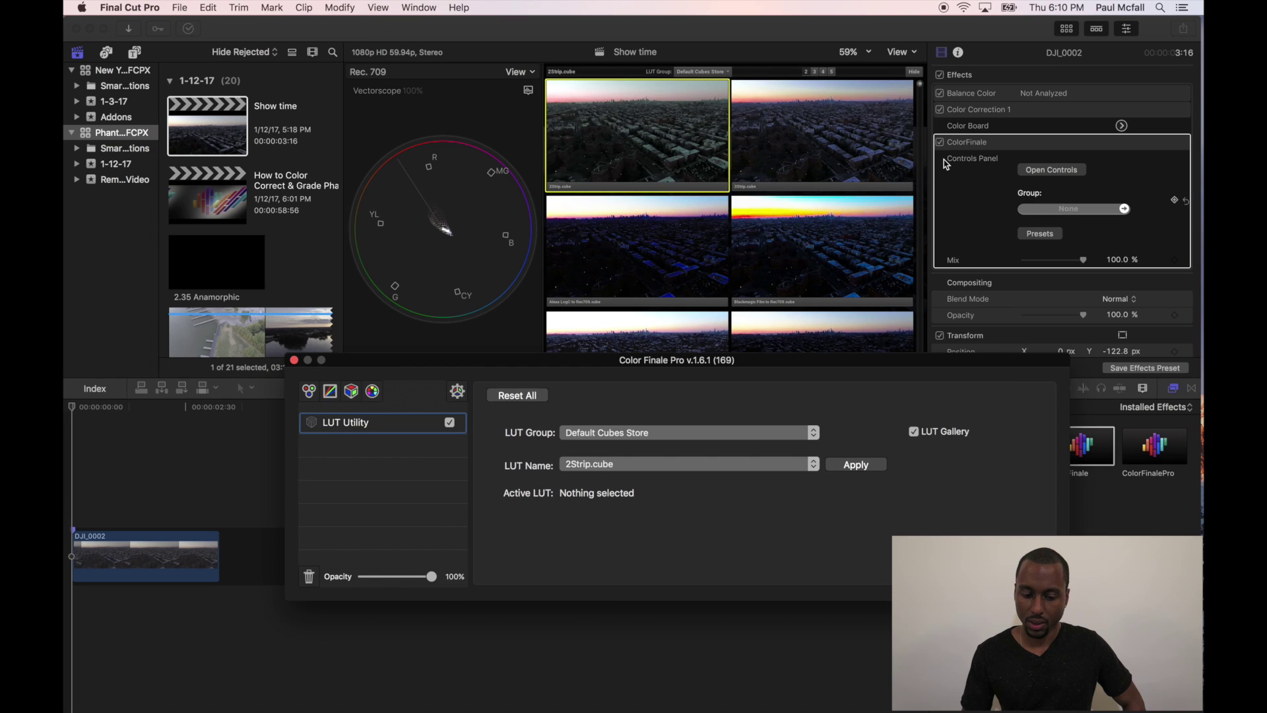
pyautogui.click(920, 87)
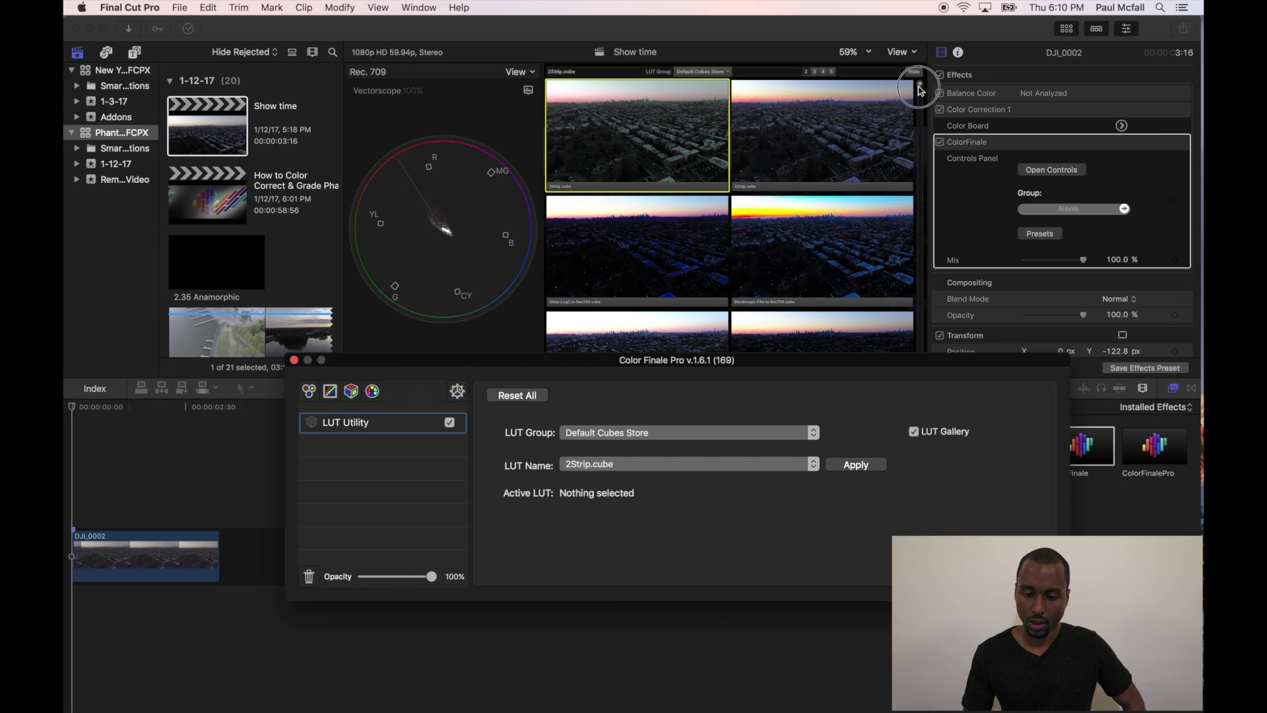
pyautogui.moveTo(920, 87)
pyautogui.mouseDown()
pyautogui.moveTo(926, 231)
pyautogui.moveTo(922, 73)
pyautogui.mouseUp()
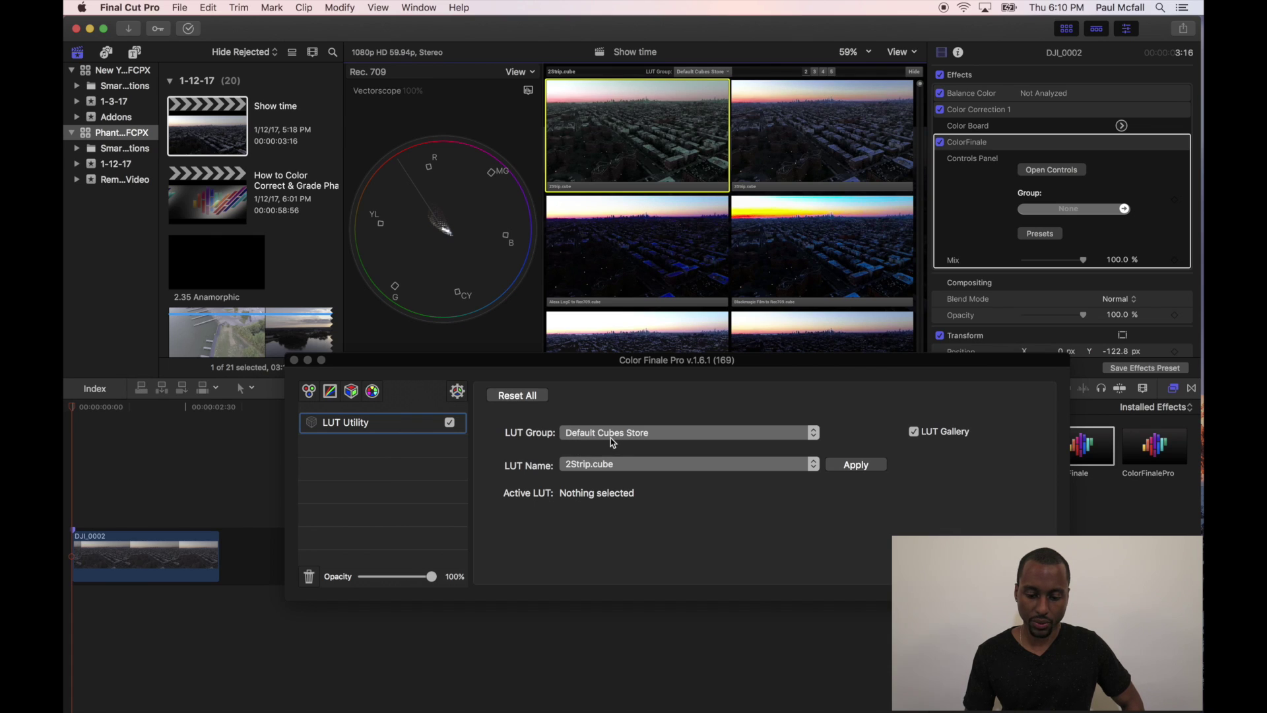
# Choose the ImpulZ-LOG Generic LUT group with LOG_FujiColor 200_FC.cube as the LUT.
pyautogui.click(814, 433)
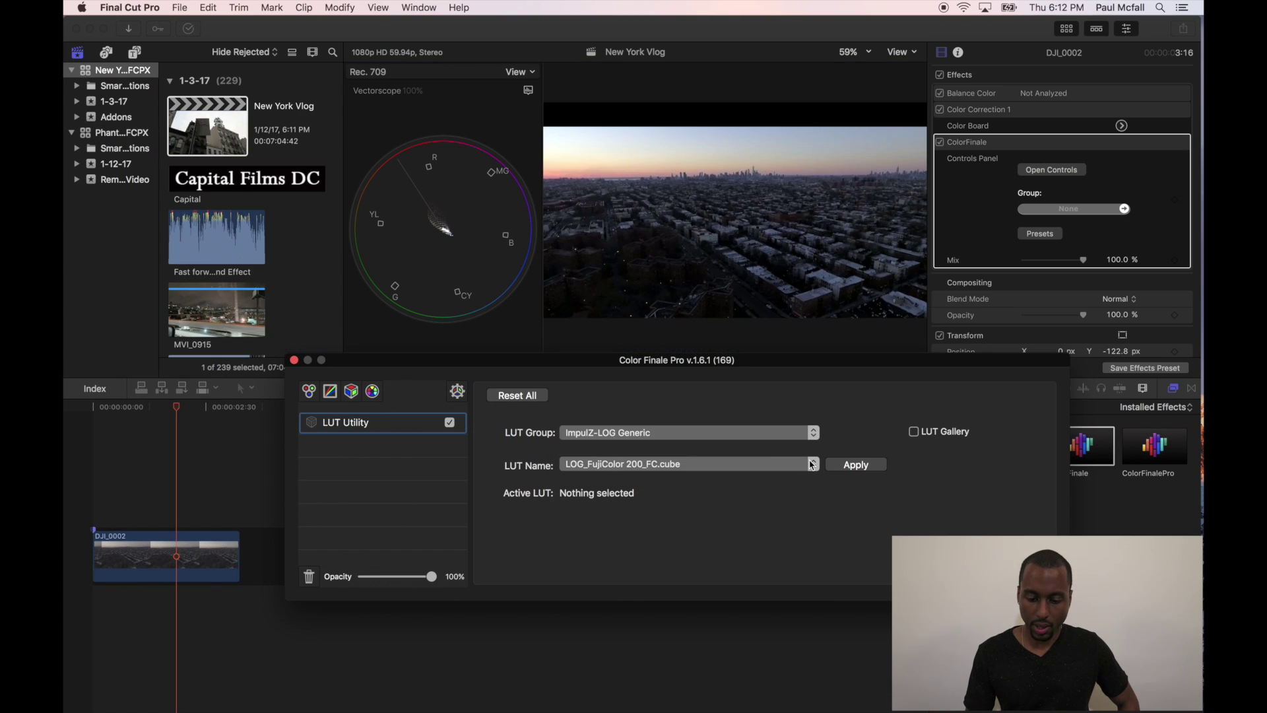
pyautogui.click(815, 465)
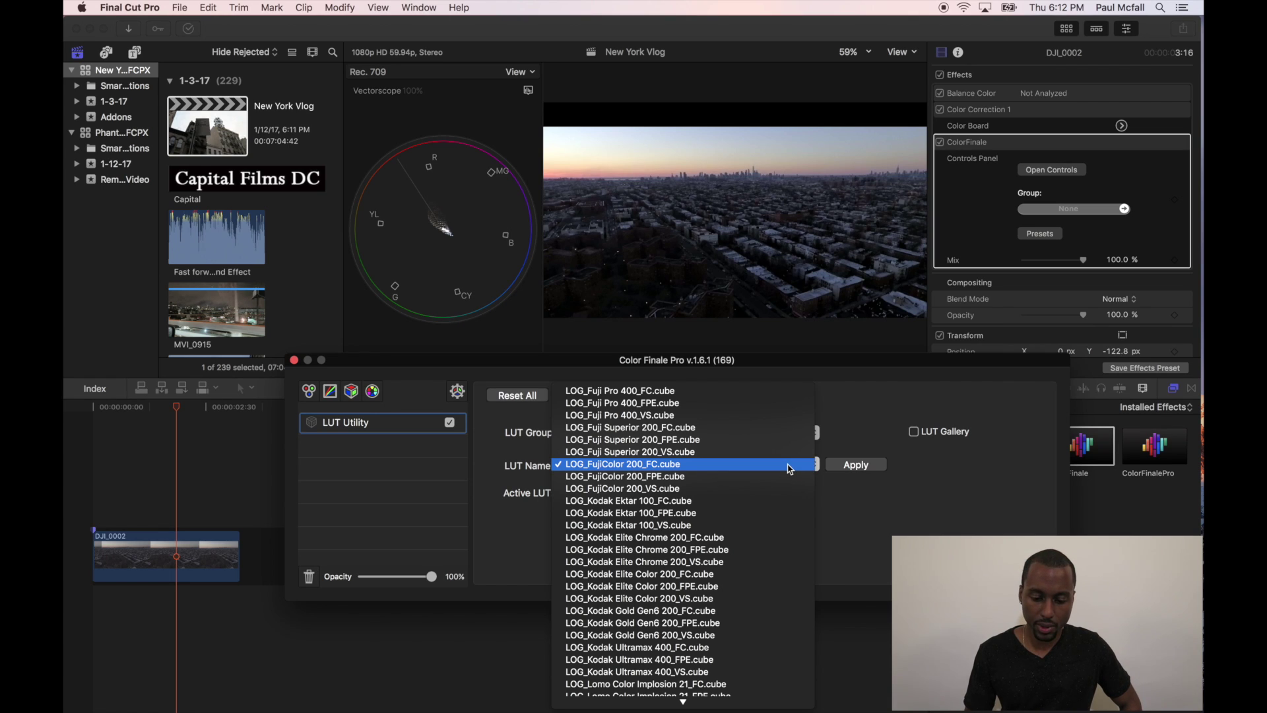
pyautogui.click(784, 464)
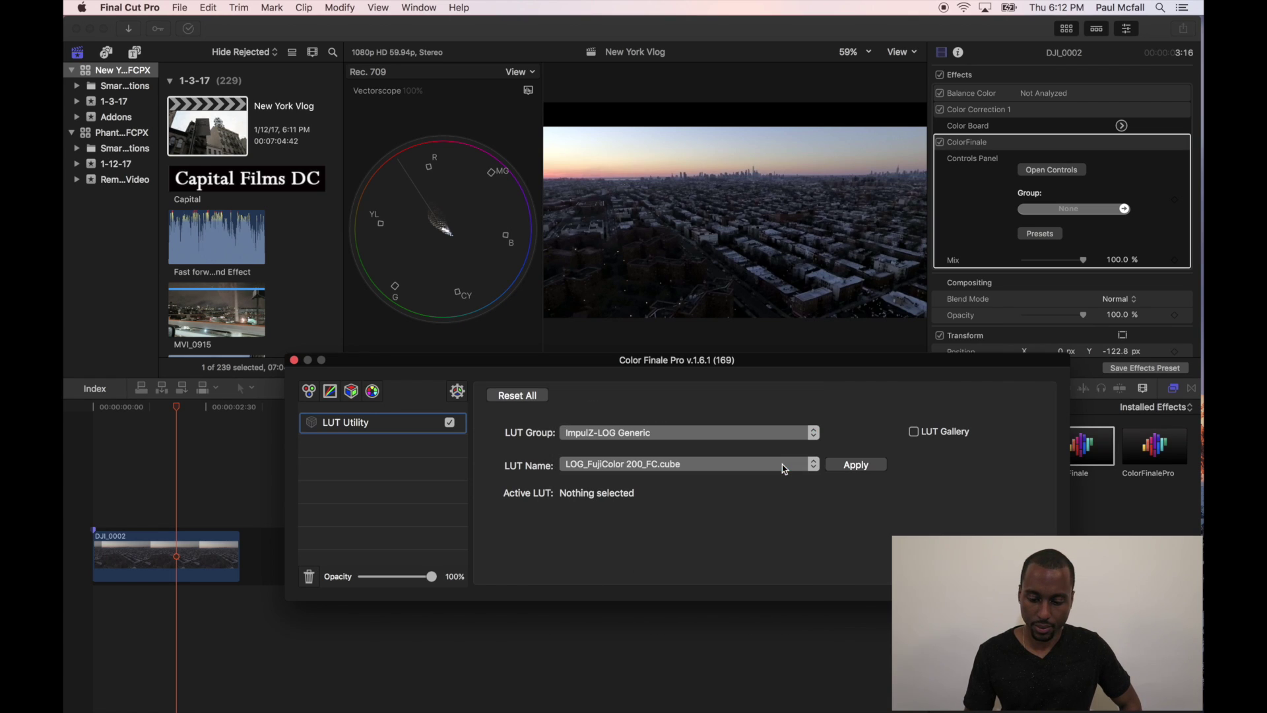
# Preview the ImpulZ-LOG Generic LUTs in the gallery, apply LOG_FujiColor 200_FC.cube to the clip and close the Color Finale controls.
pyautogui.click(914, 433)
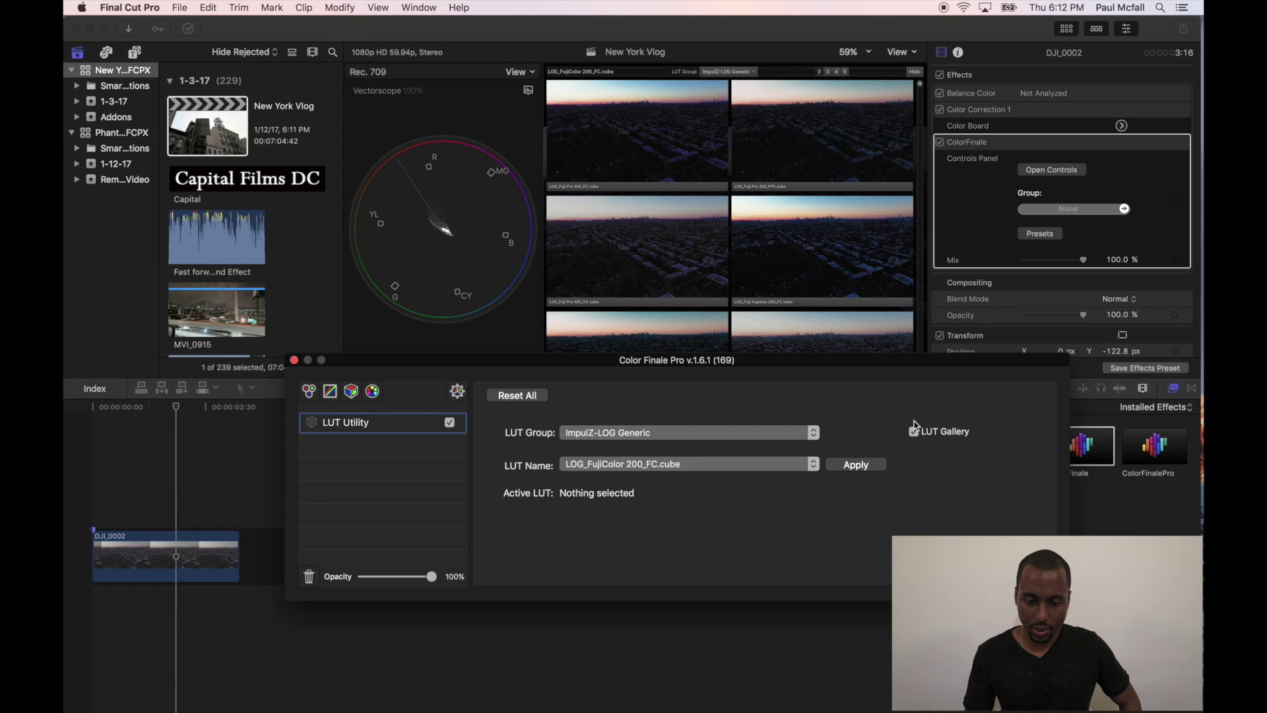
pyautogui.moveTo(919, 99); pyautogui.dragTo(915, 136)
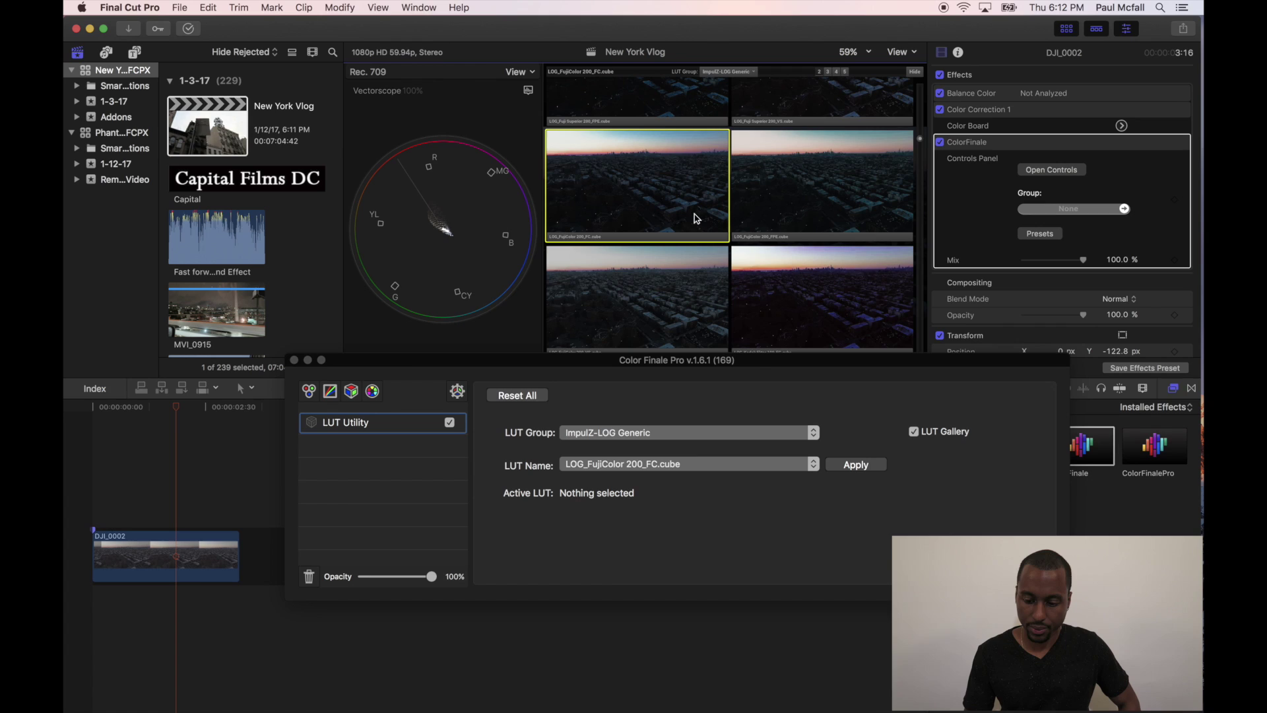
pyautogui.click(914, 431)
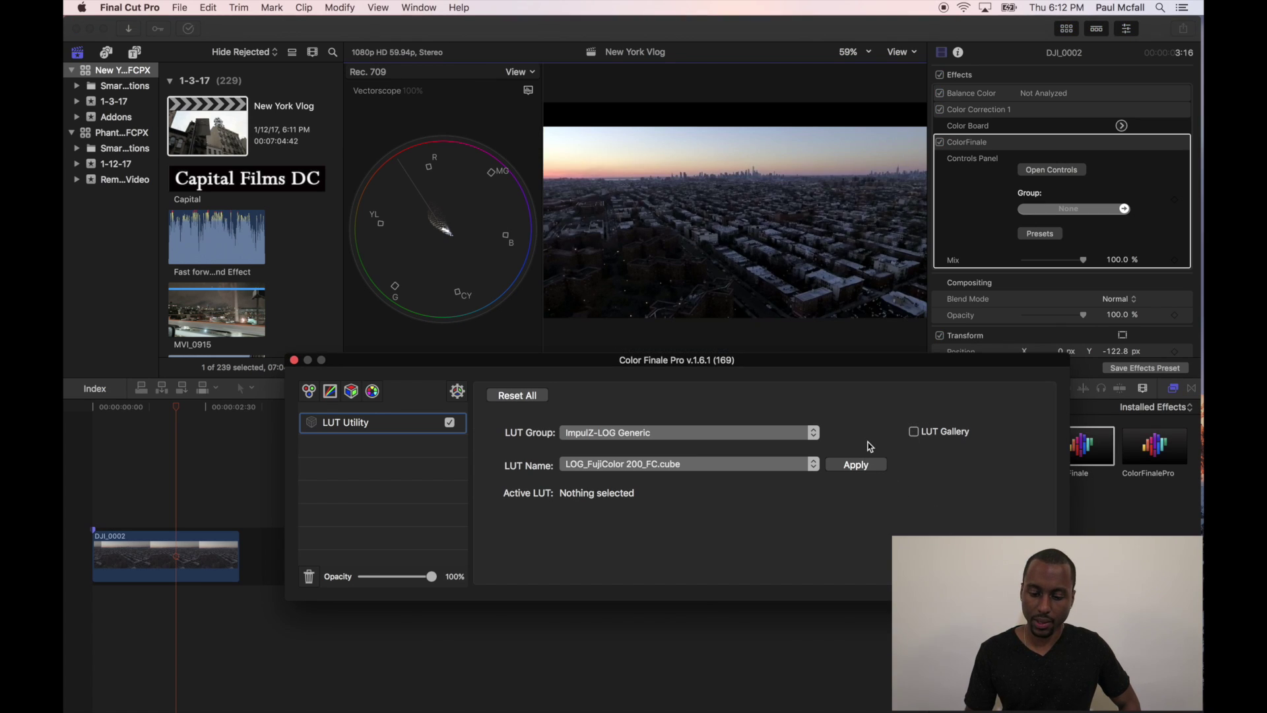
pyautogui.click(866, 466)
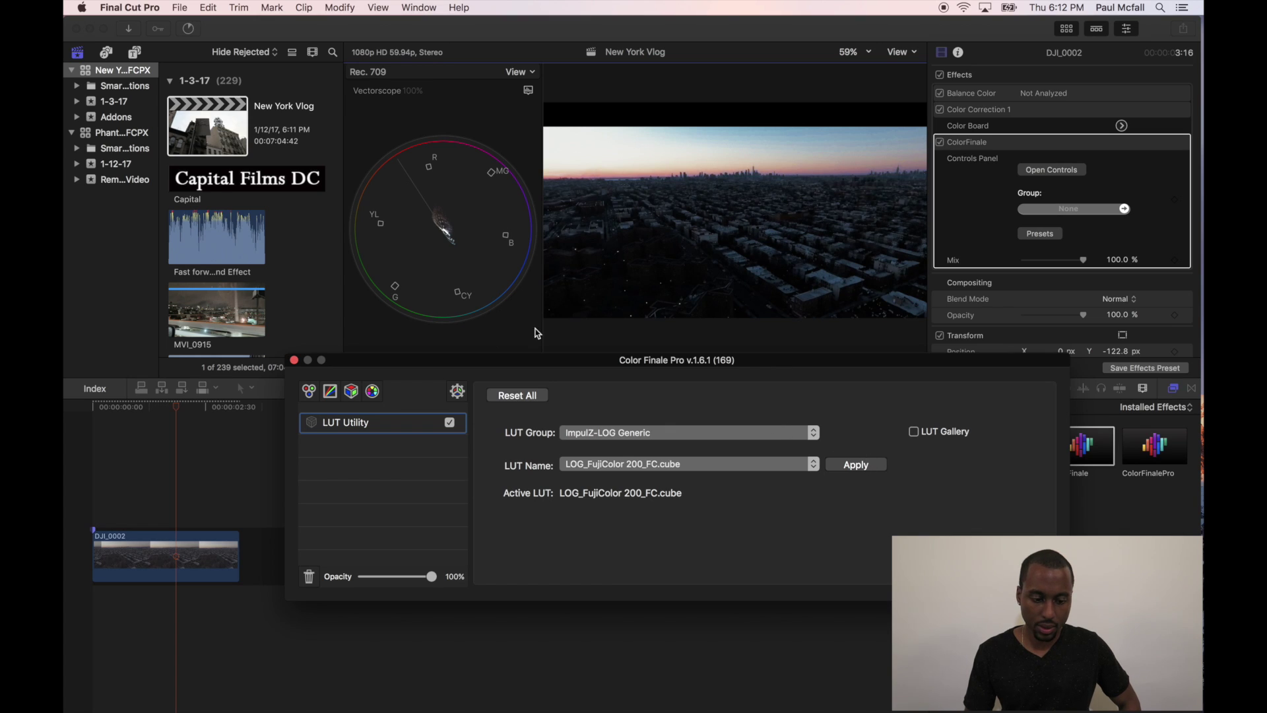
pyautogui.click(294, 360)
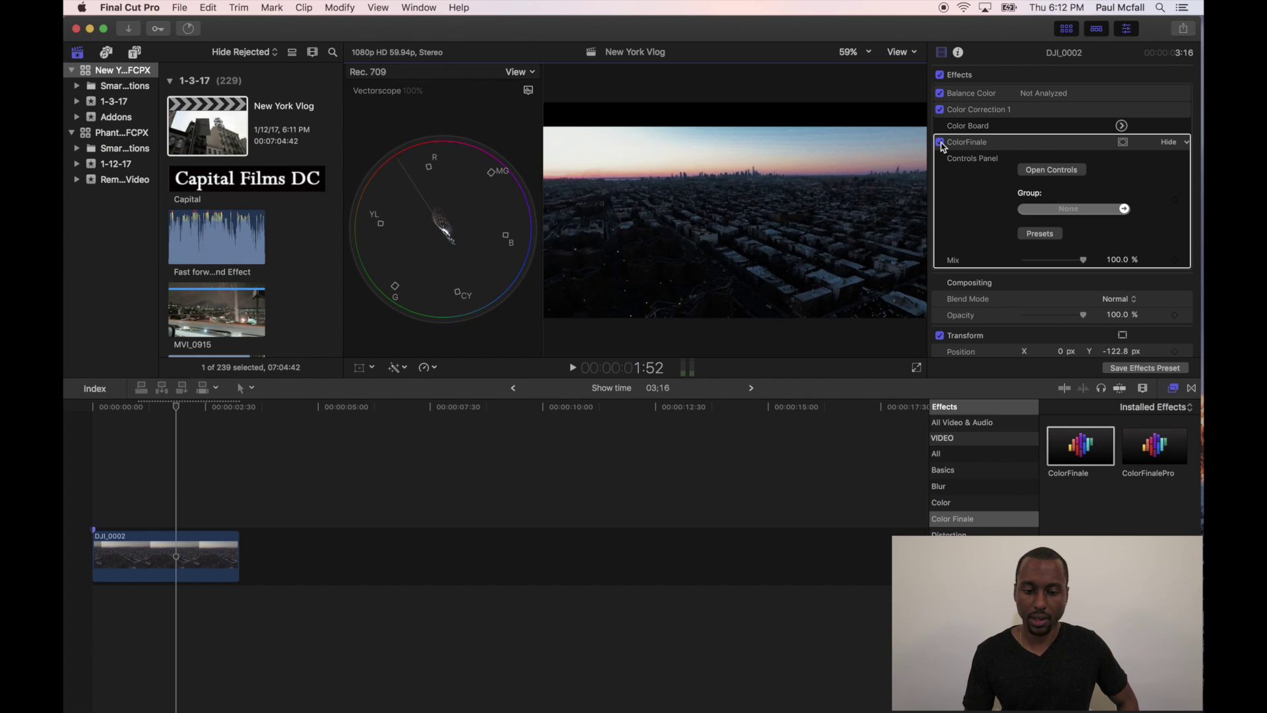
# Compare the clip with and without the ColorFinale effect, leaving the effect enabled.
pyautogui.click(941, 143)
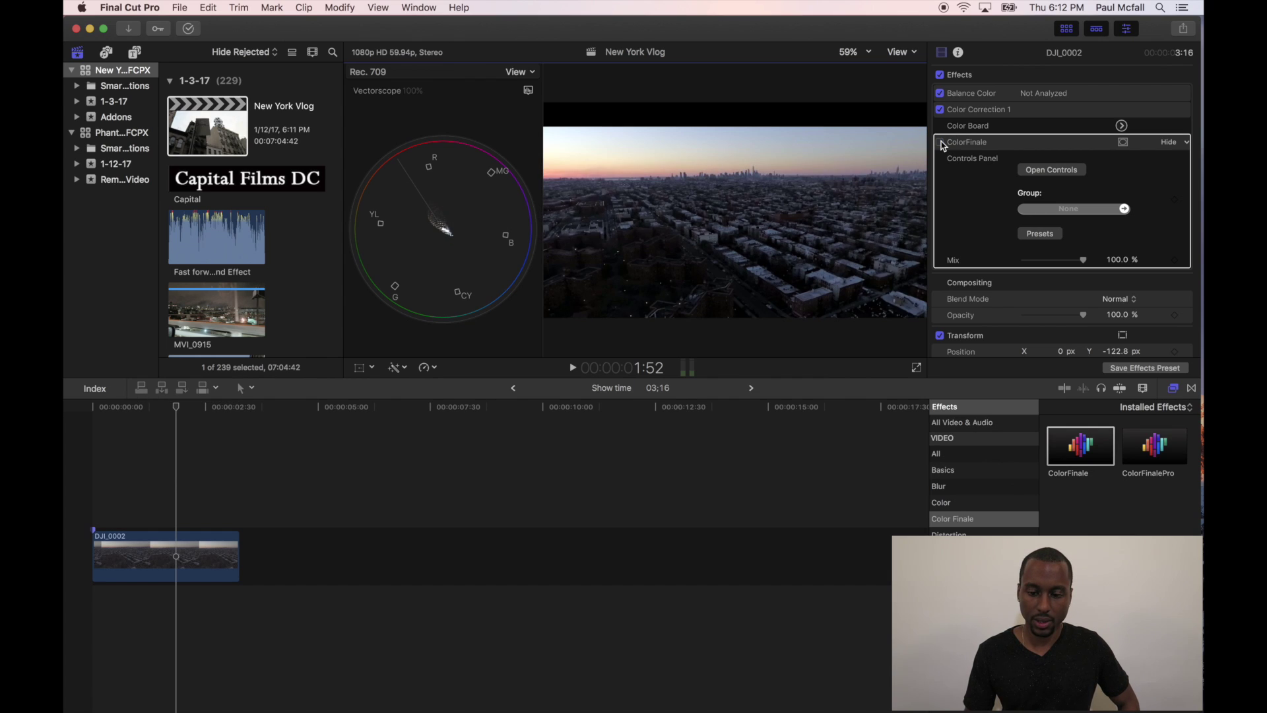
pyautogui.click(941, 143)
pyautogui.click(941, 142)
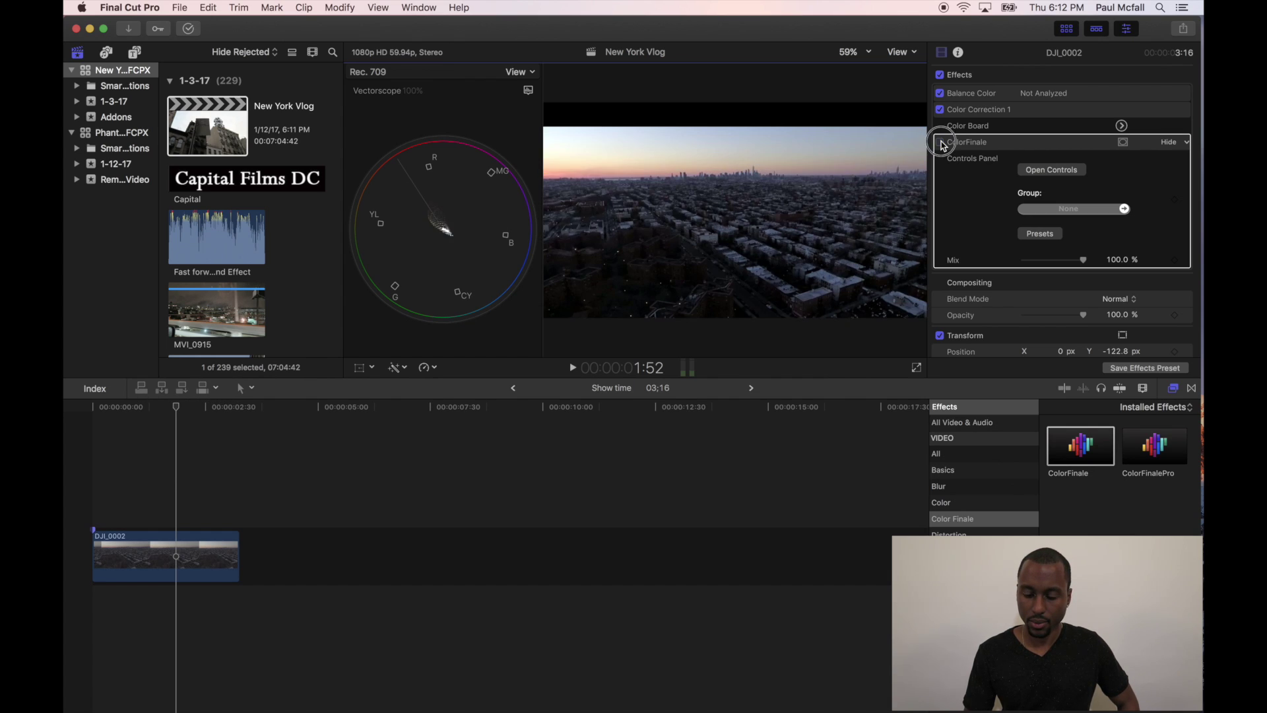
pyautogui.click(941, 142)
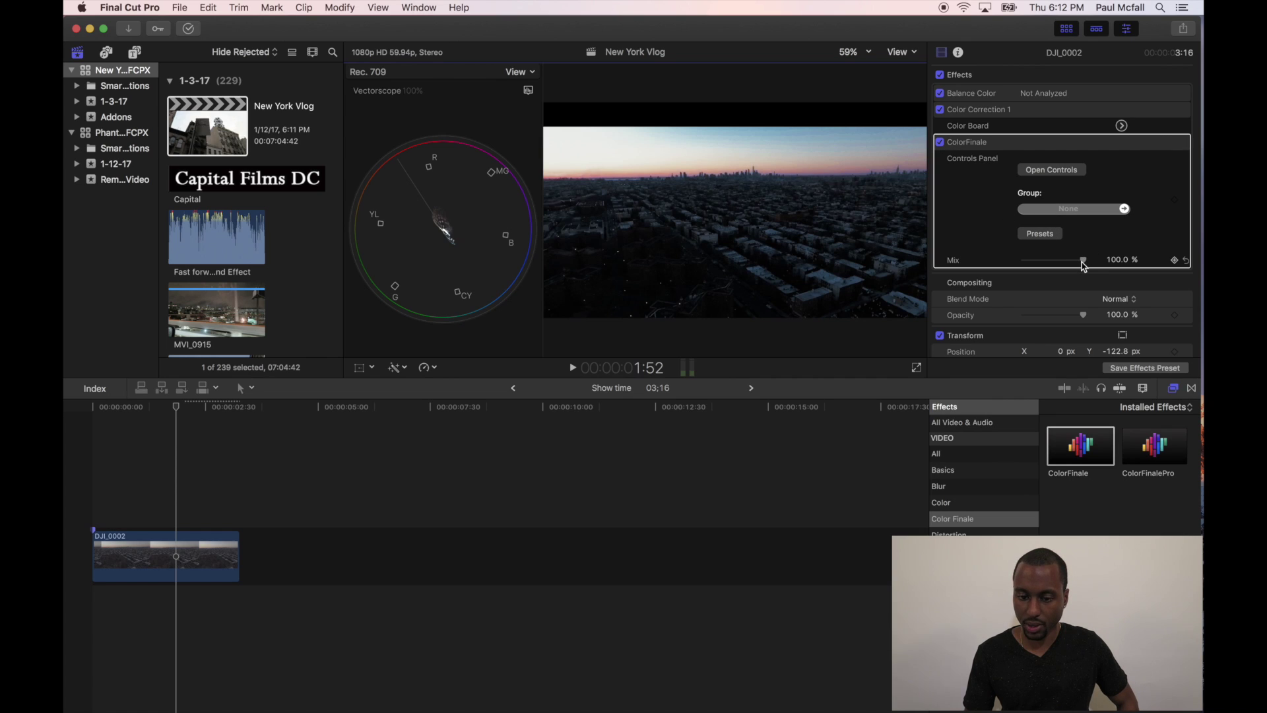
# Reduce the ColorFinale effect's mix to 57.72% and play the graded clip from the start.
pyautogui.moveTo(1083, 259); pyautogui.dragTo(1060, 265)
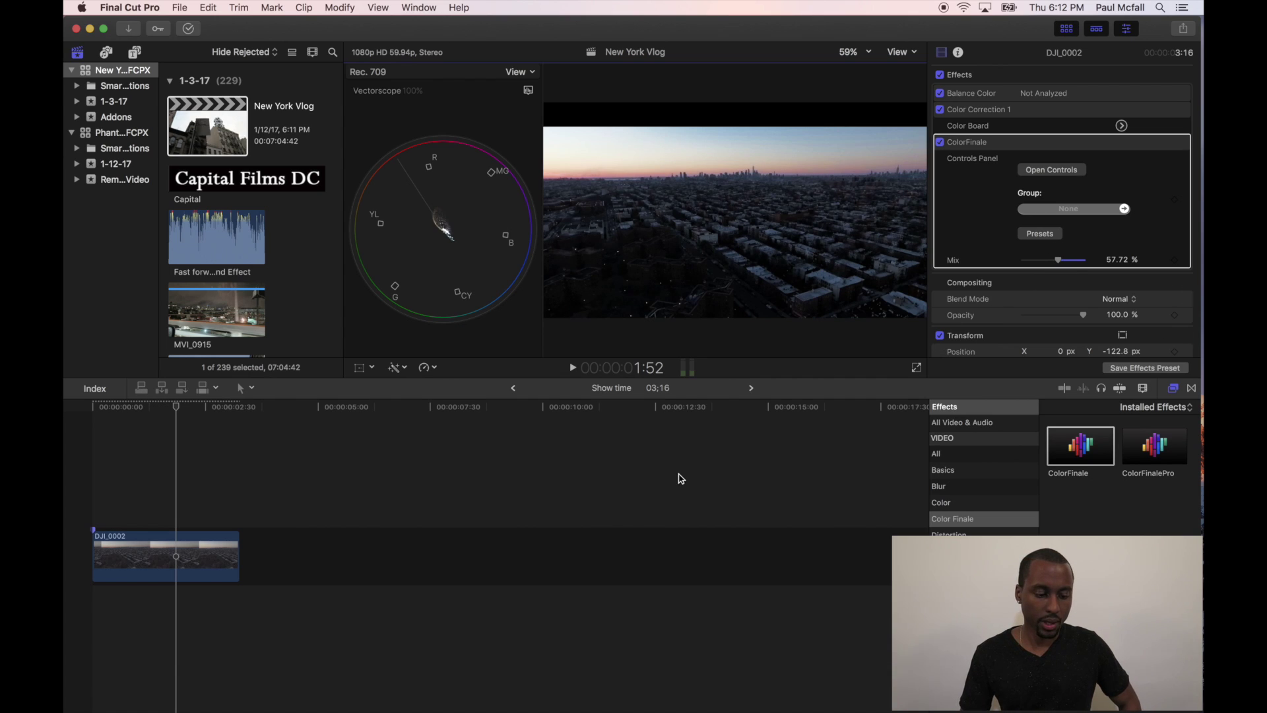
pyautogui.press('Home')
pyautogui.press('space')
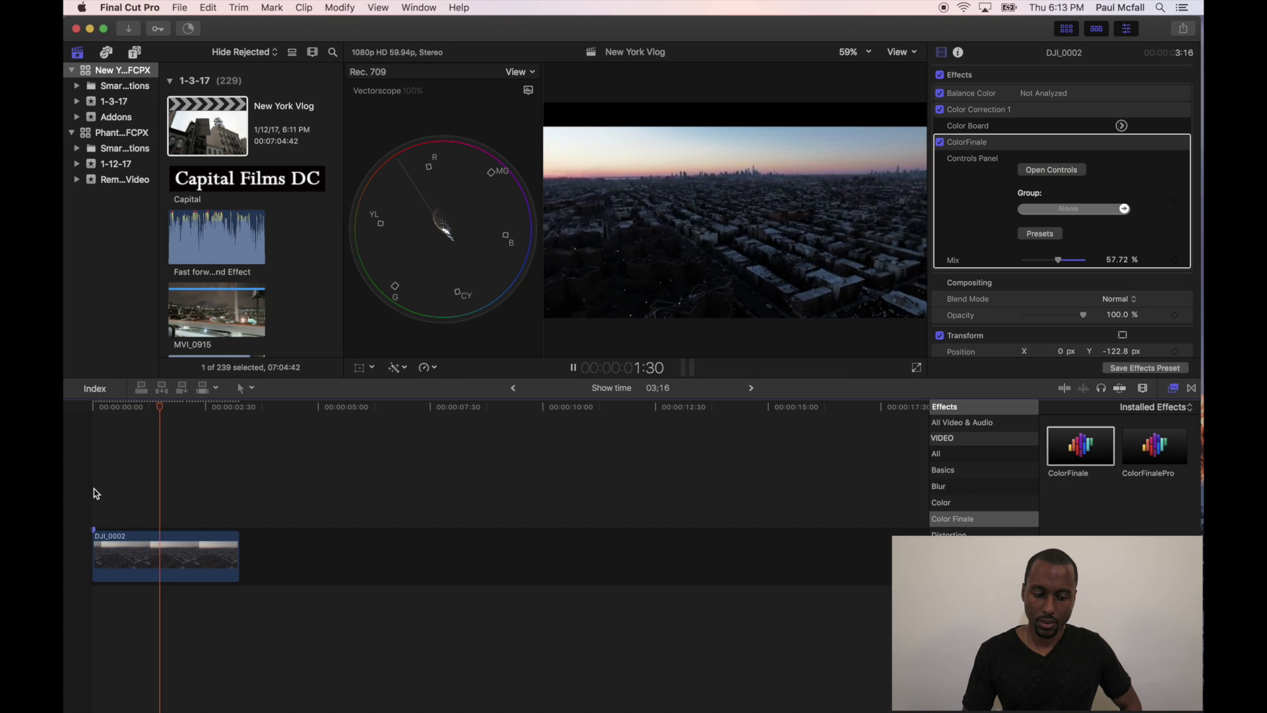
pyautogui.press('space')
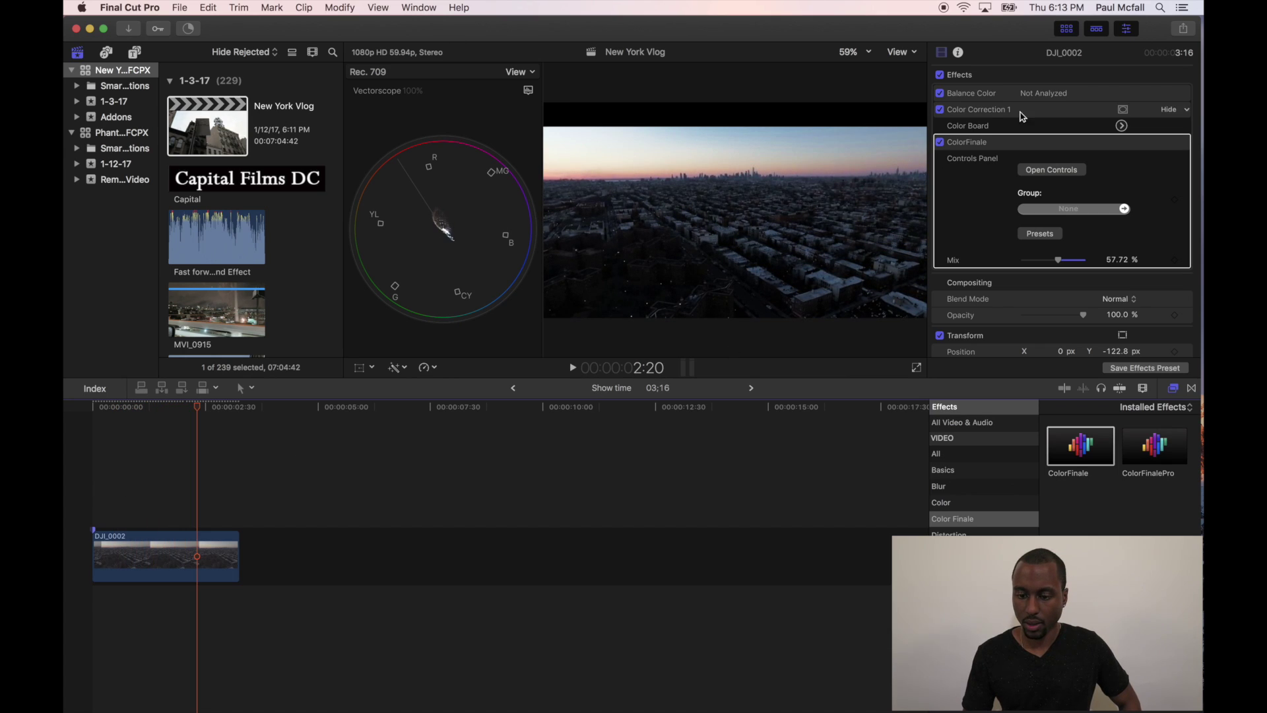
# Compare the clip without Color Correction 1 and ColorFinale, with the correction alone, and with both effects enabled, and play the graded clip.
pyautogui.click(940, 142)
pyautogui.click(940, 110)
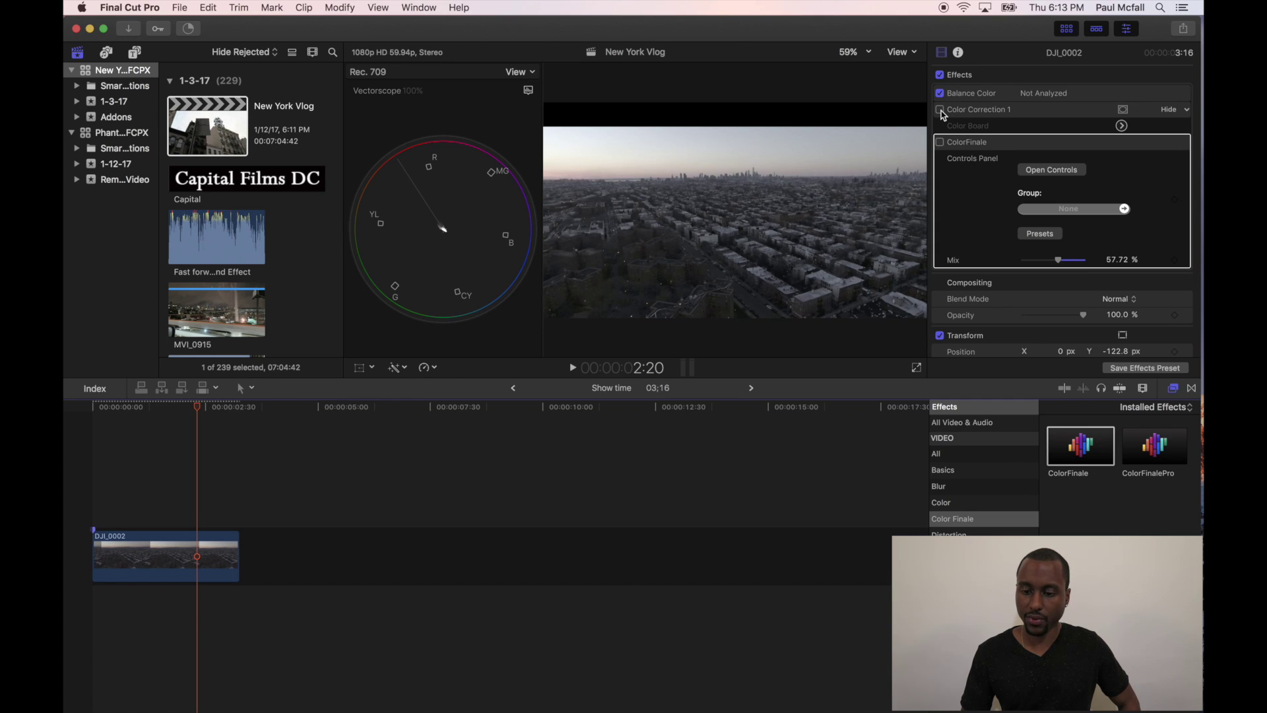
pyautogui.click(941, 110)
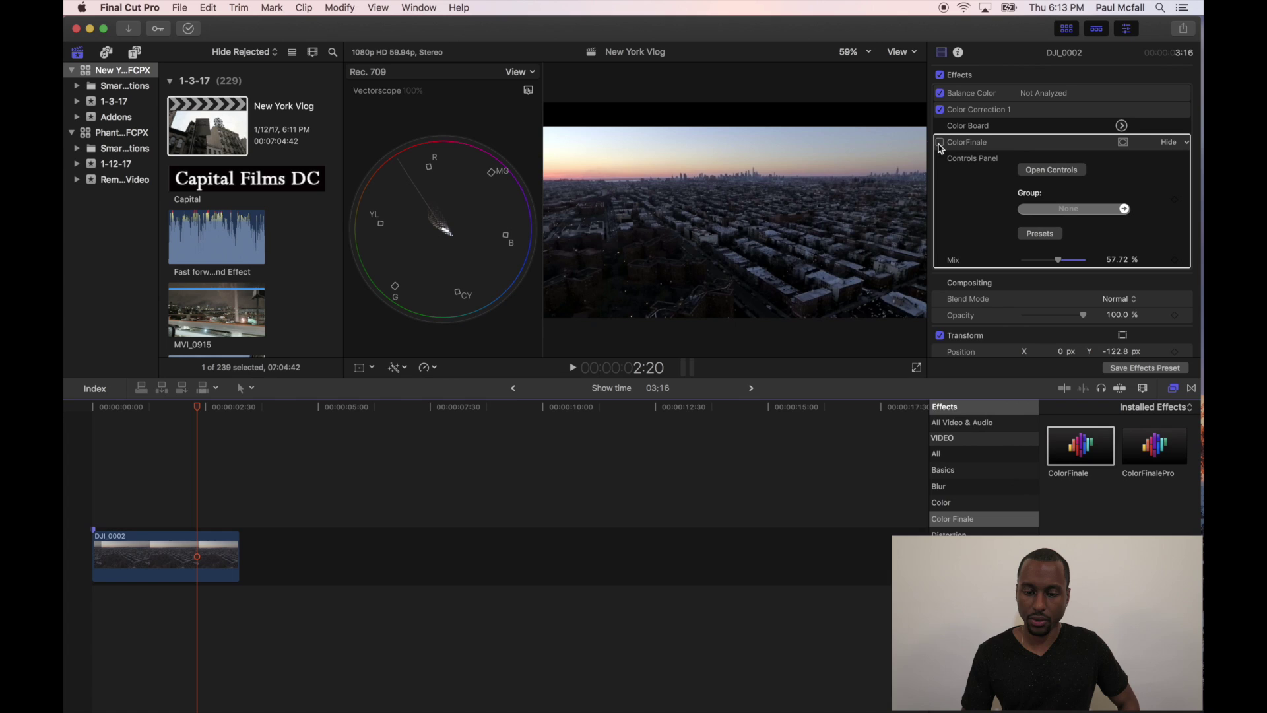
pyautogui.click(940, 142)
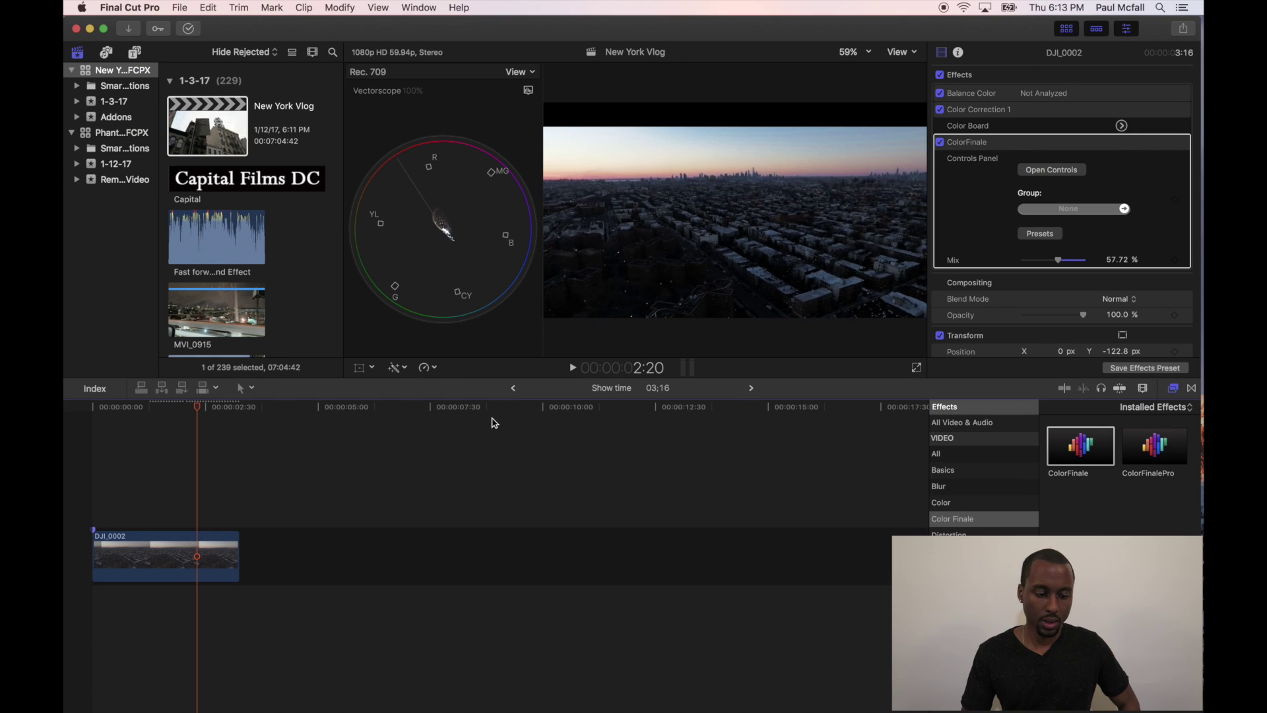
pyautogui.click(150, 500)
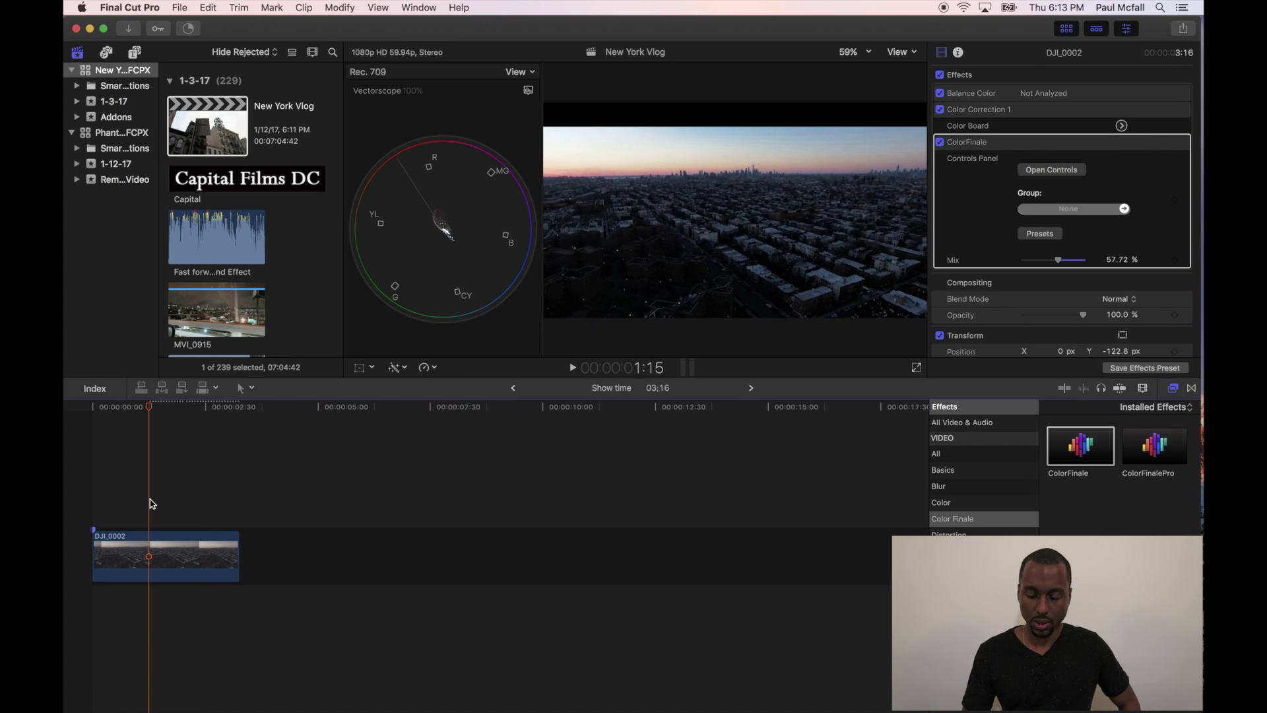
pyautogui.press('space')
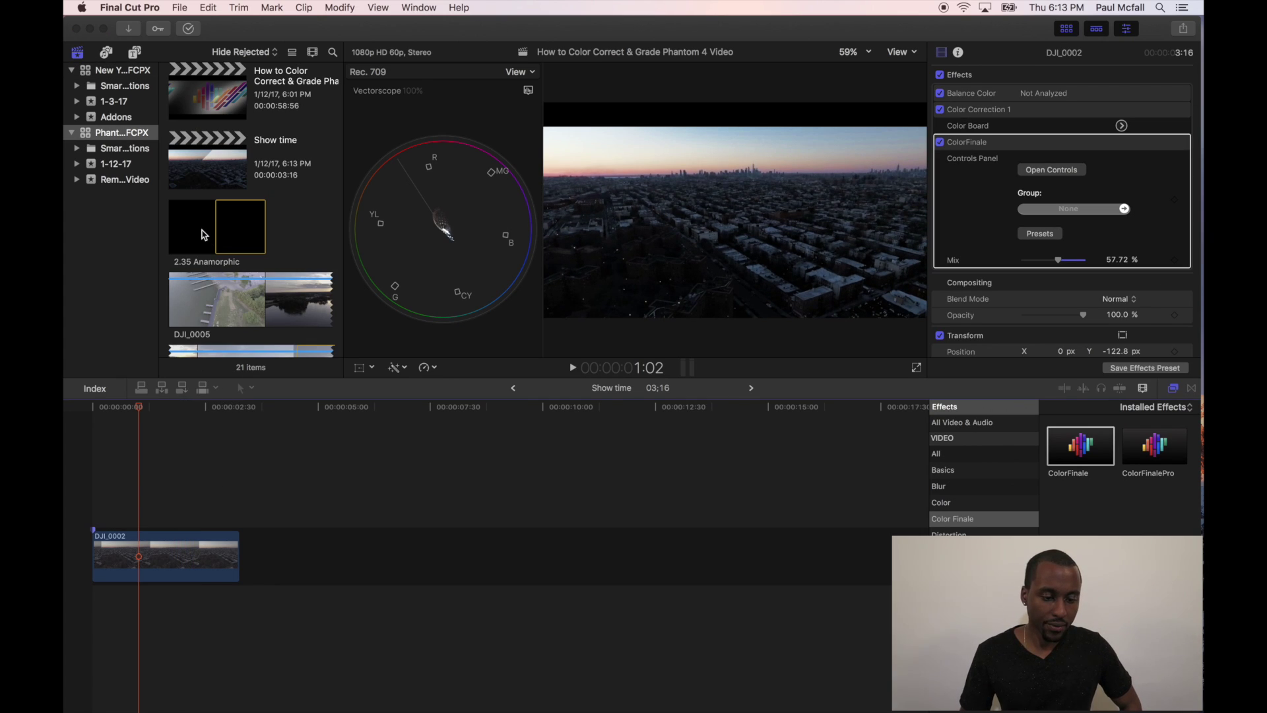
# Place the 2.35 Anamorphic overlay above DJI_0002 from the start of the timeline and trim its end to match the clip's end.
pyautogui.moveTo(232, 228); pyautogui.dragTo(87, 498)
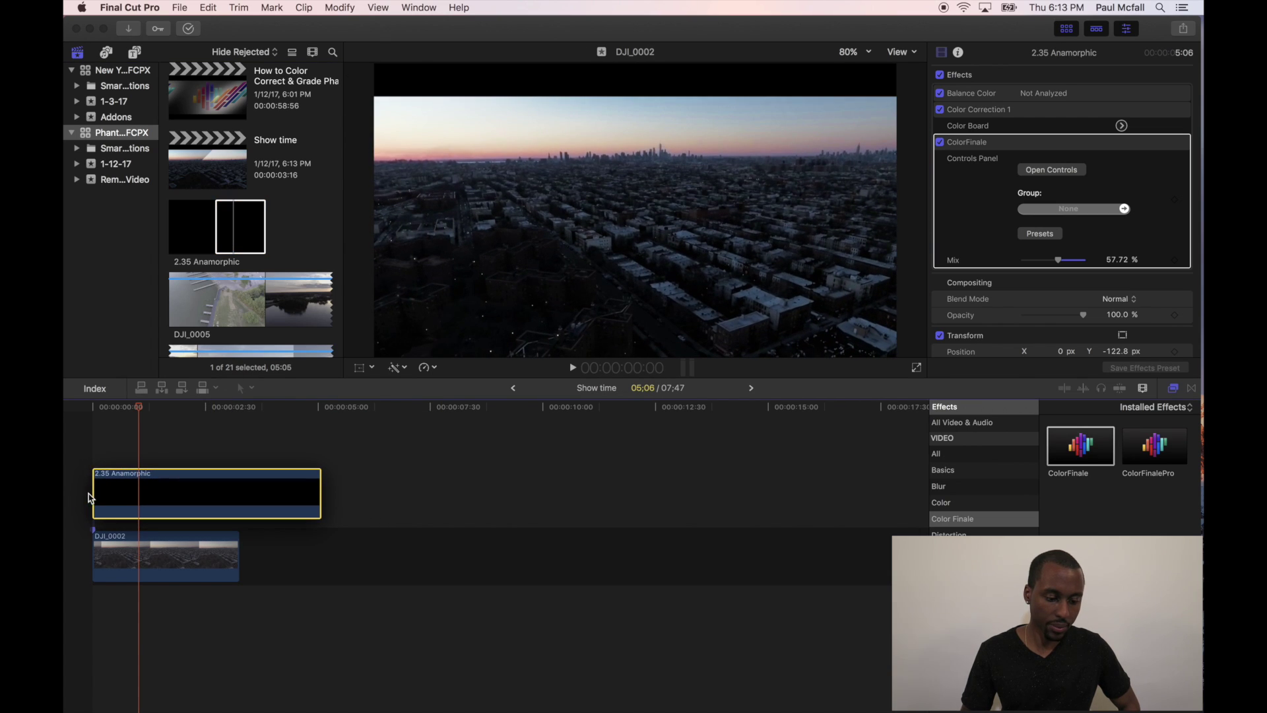
pyautogui.press('super+7')
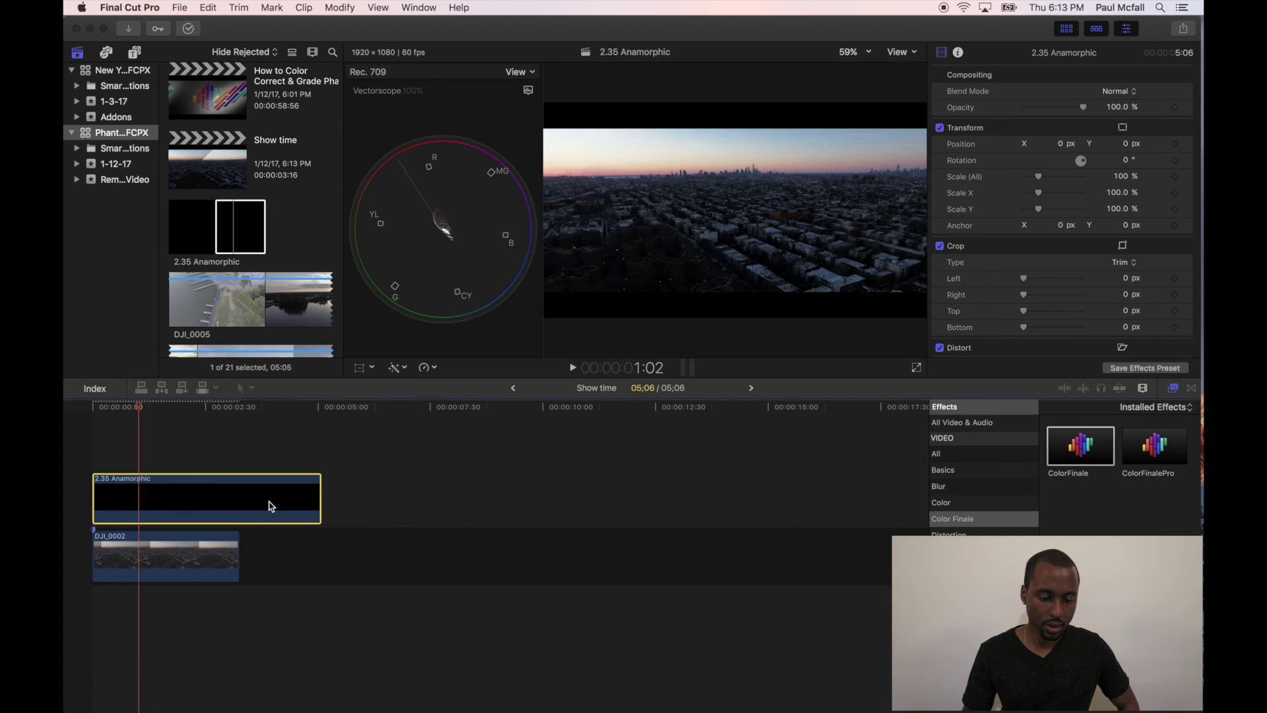
pyautogui.click(297, 501)
pyautogui.moveTo(296, 501); pyautogui.dragTo(238, 502)
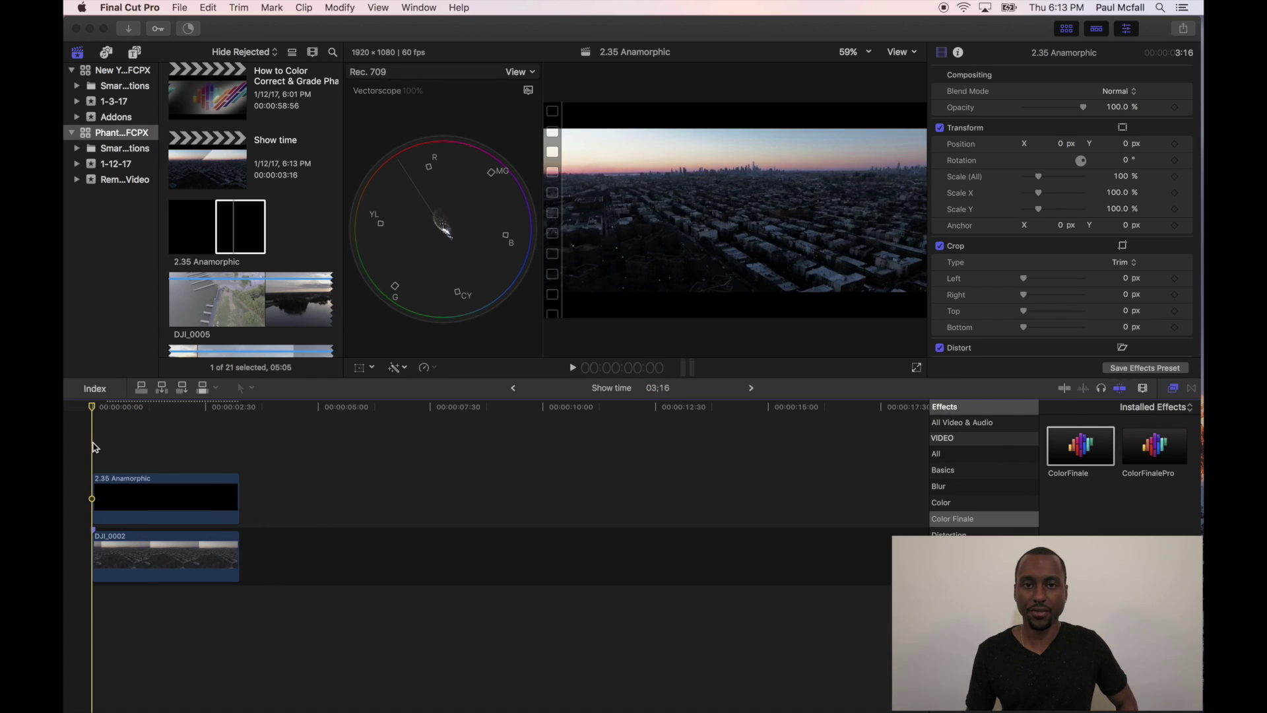